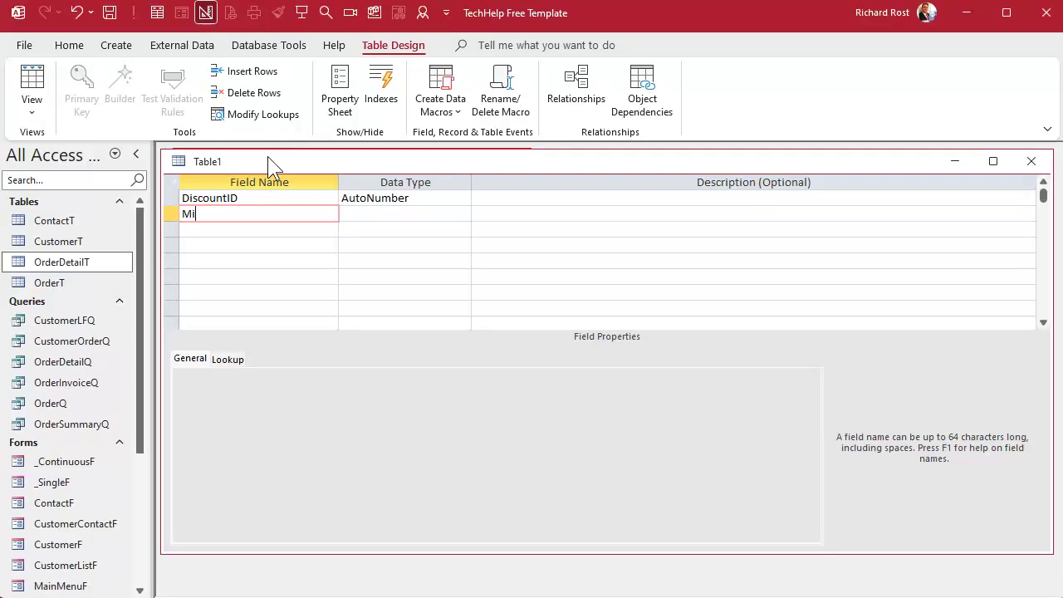
- Name the second field MinQty and give it the Number data type
key(BackSpace)
text(ry)
key(Tab)
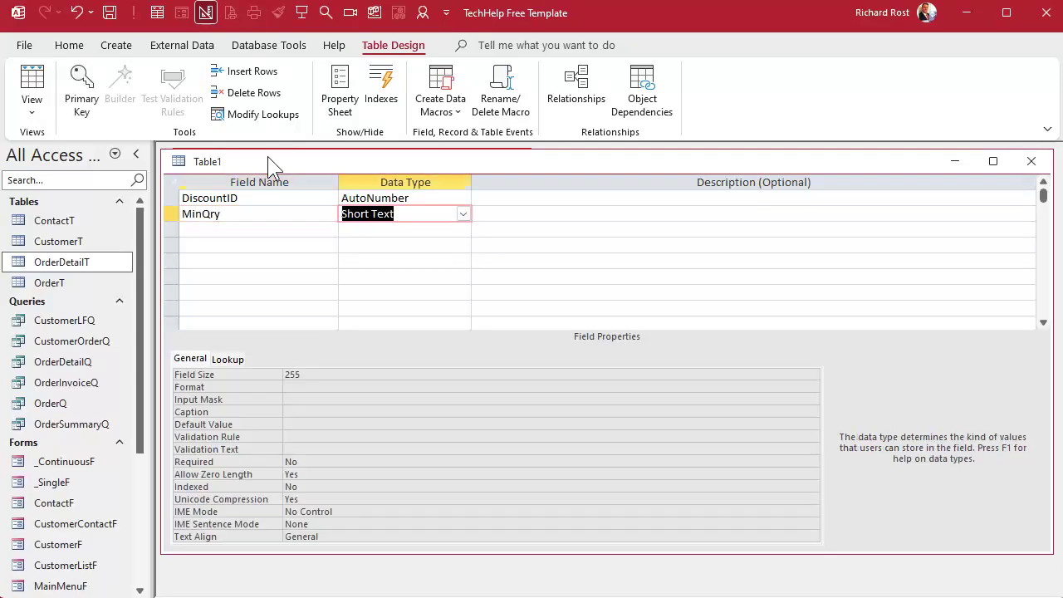
key(shift+Tab)
text(MinQty)
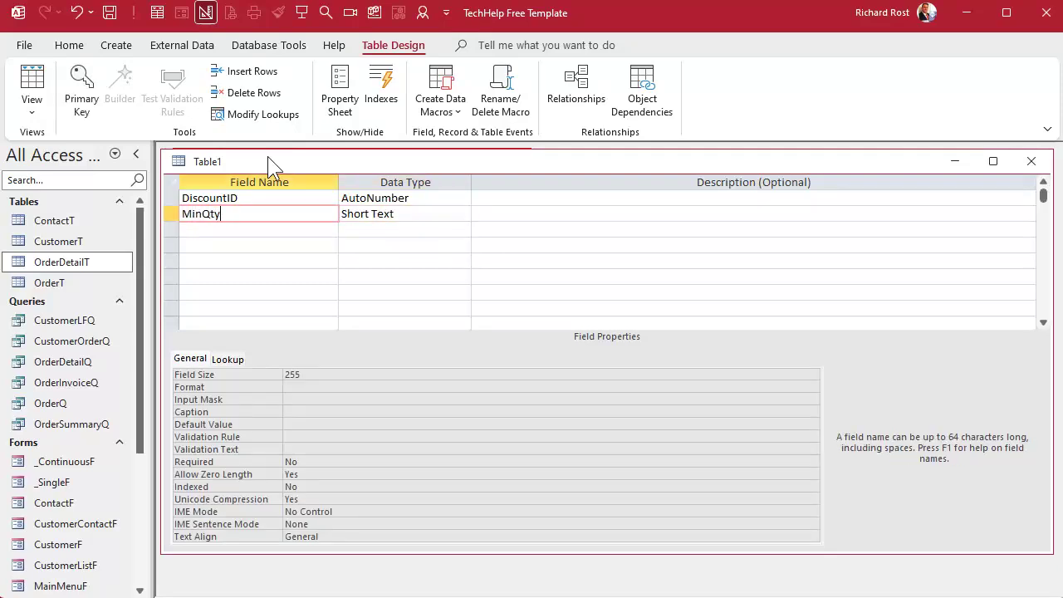
key(Tab)
text(Nu)
key(Tab)
key(Tab)
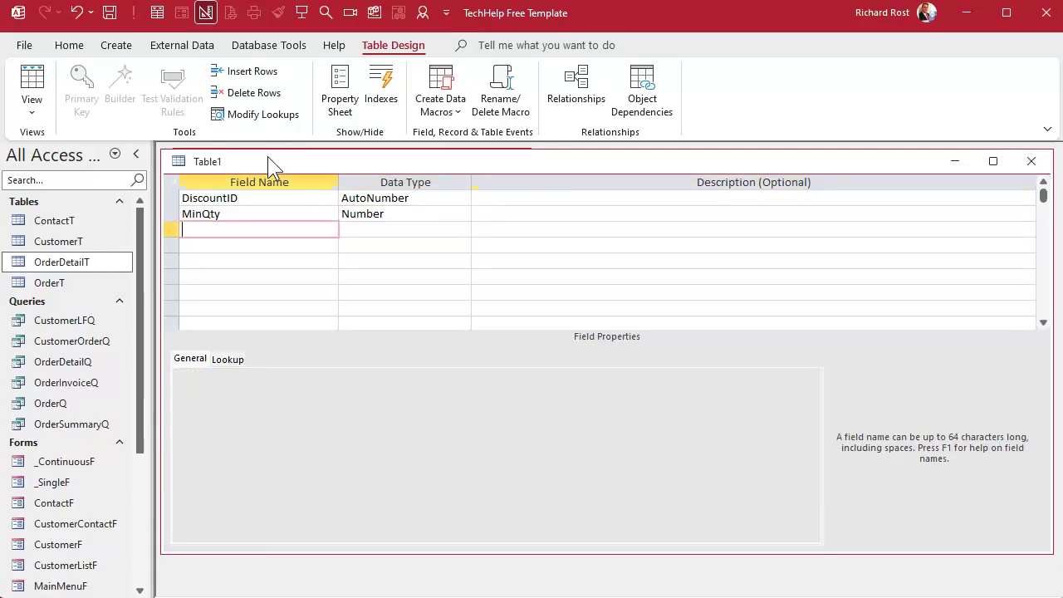
- Add a MaxQty field with the Number data type below MinQty
text(MaxQty)
key(Tab)
text(Nu)
key(Tab)
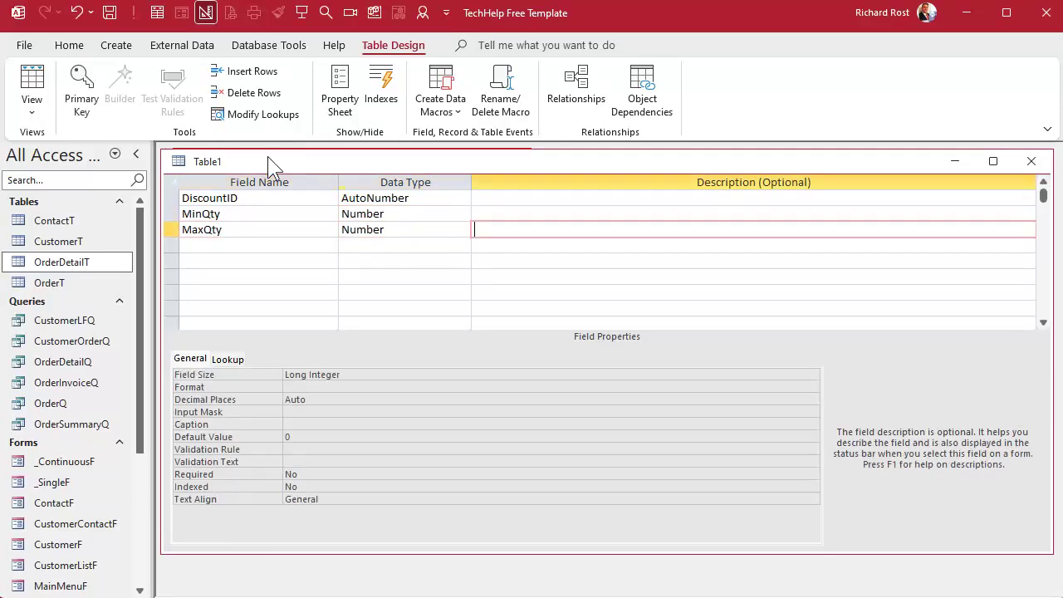
key(Tab)
- Add a Tier field with the Short Text data type below MaxQty
text(Tier)
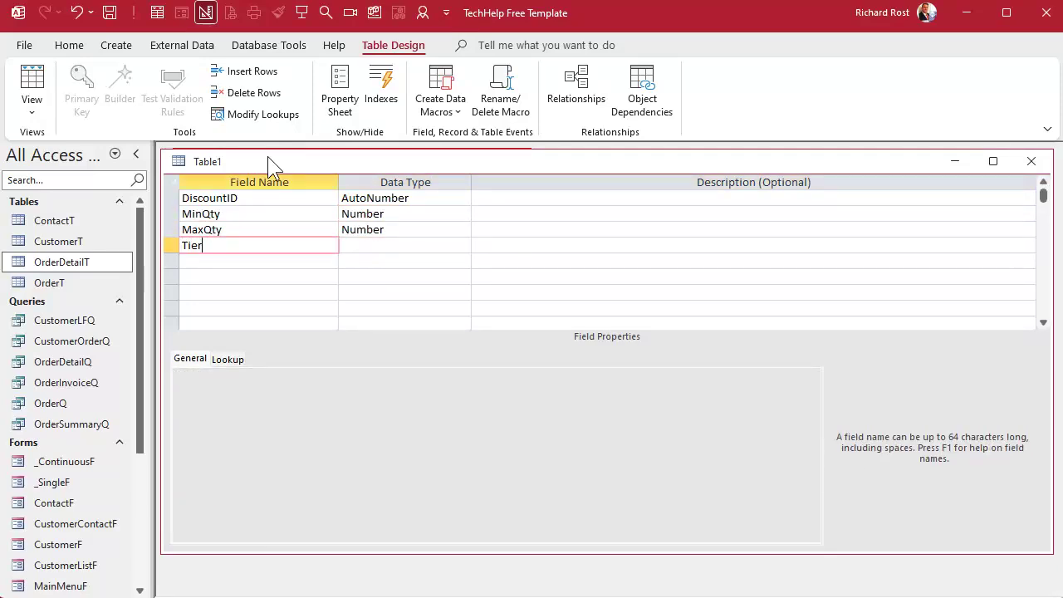
key(Tab)
key(Tab)
key(Tab)
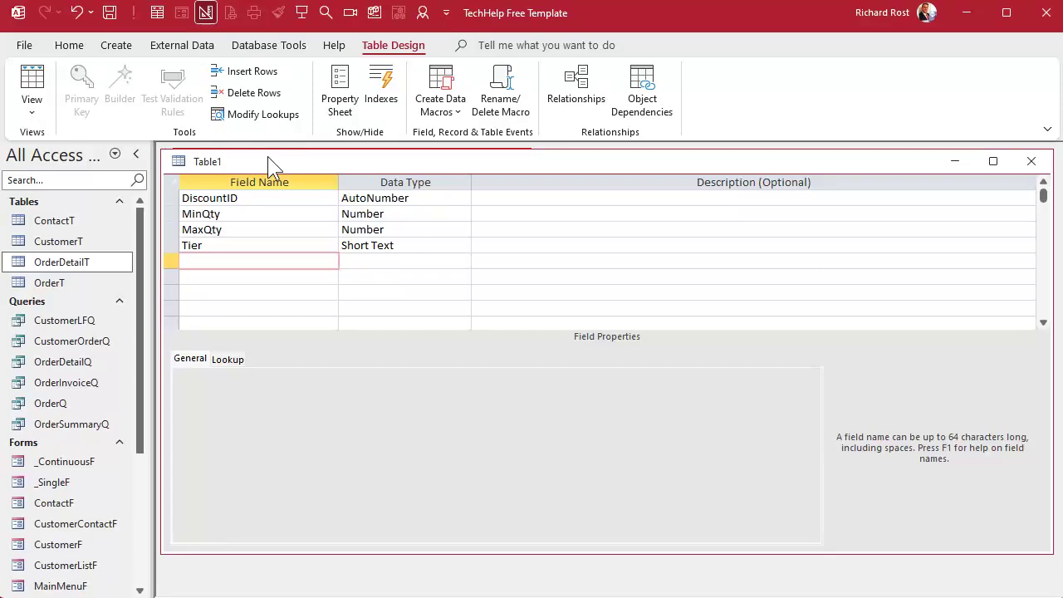
- Add a Discount field with the Number data type below Tier
text(Discount)
key(Tab)
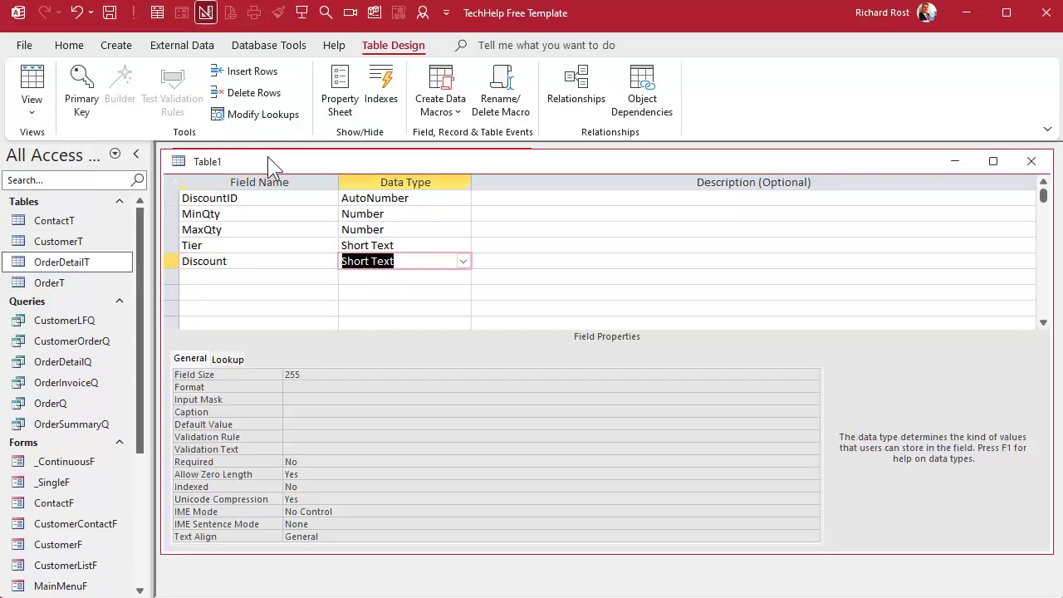
text(Nu)
key(Tab)
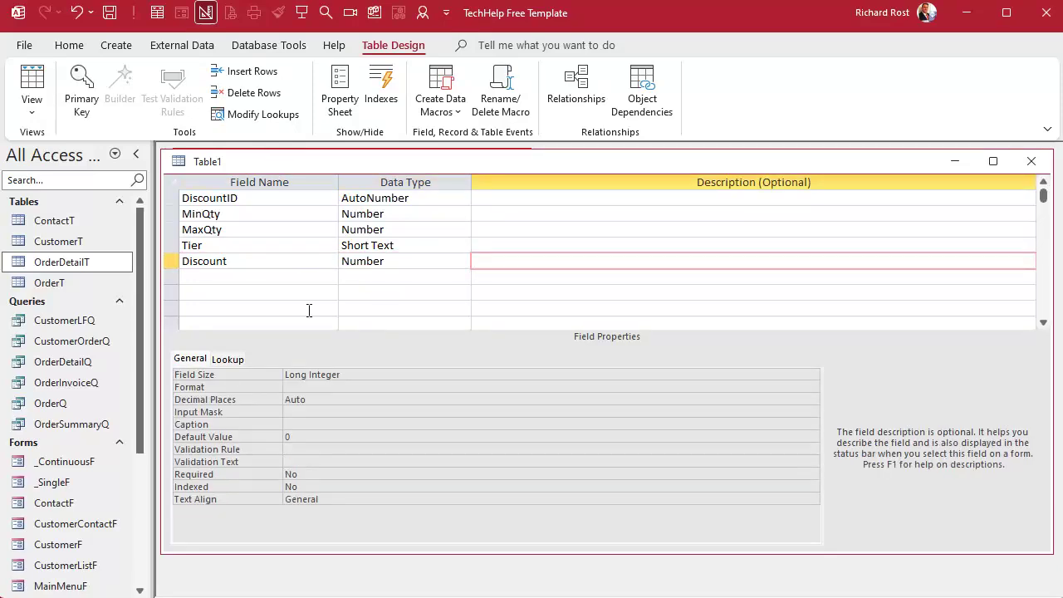
- Set the Discount field's size to Double and its format to Percent
click(332, 375)
click(255, 374)
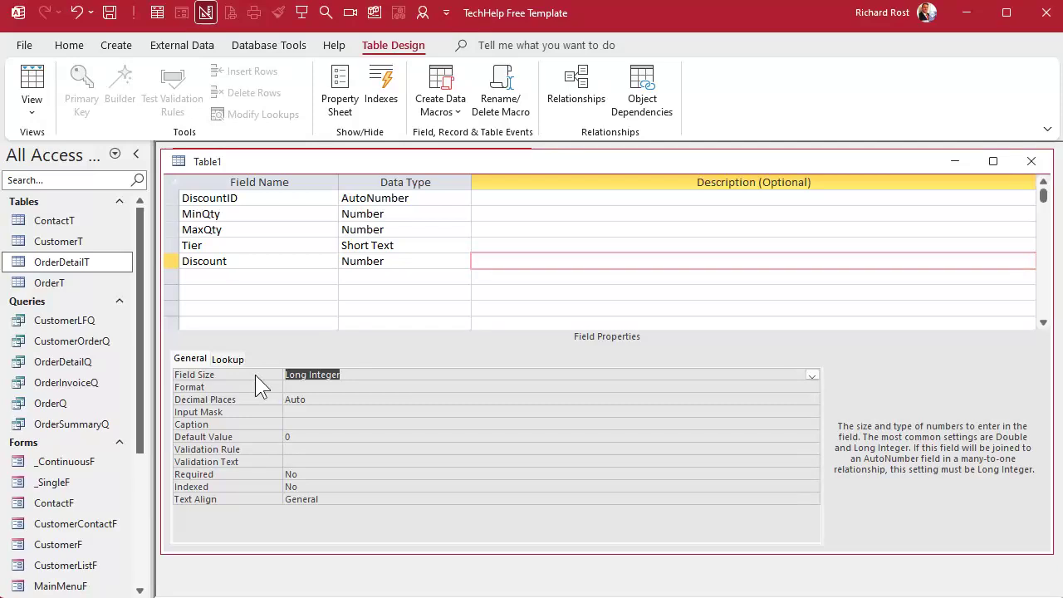
text(double)
key(Tab)
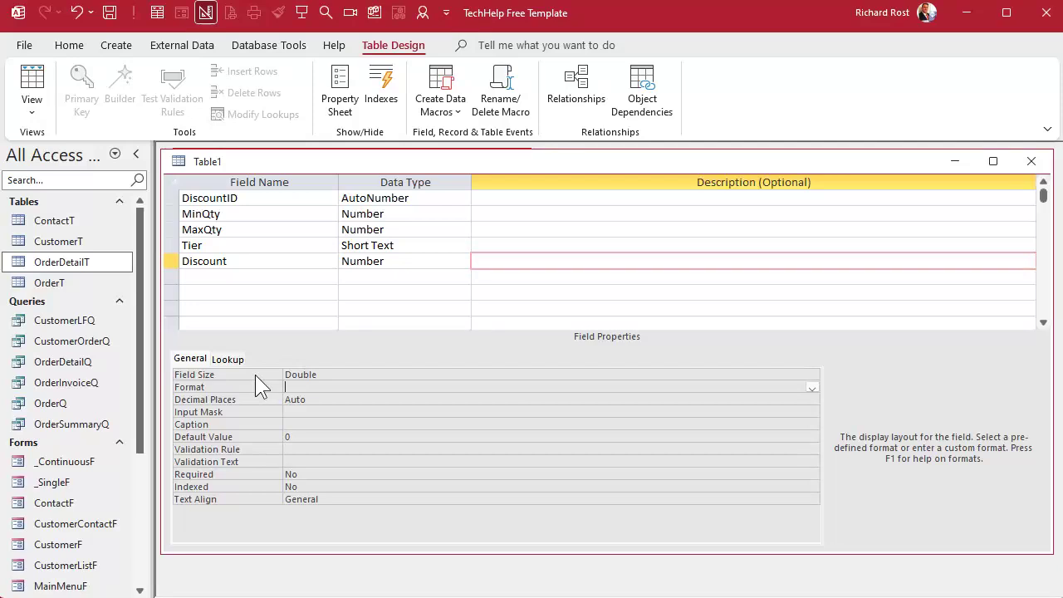
text(percent)
key(Tab)
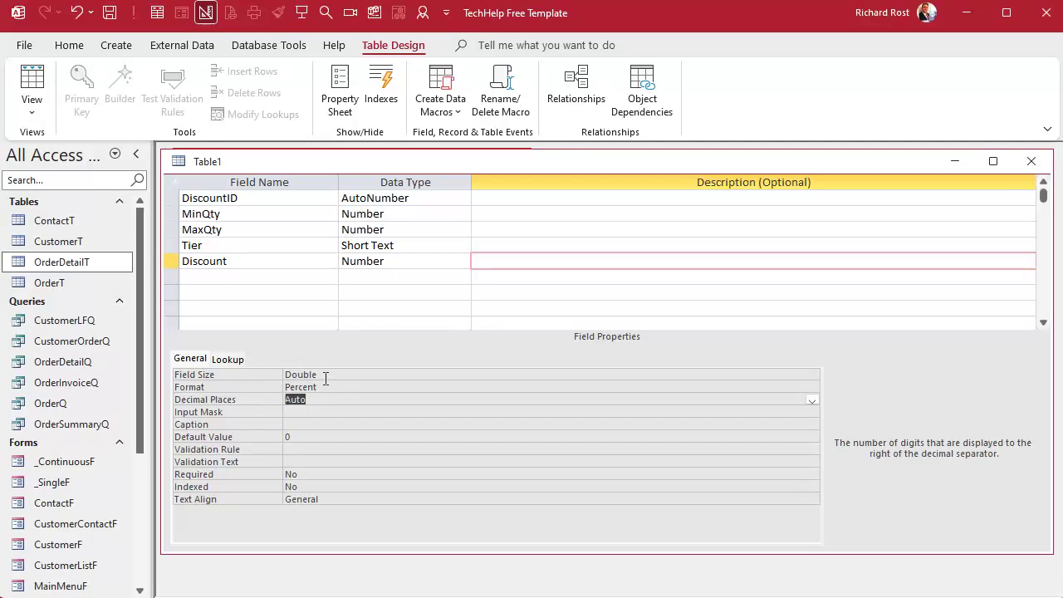
- Save the table as DiscountT and let a primary key be created
key(ctrl+s)
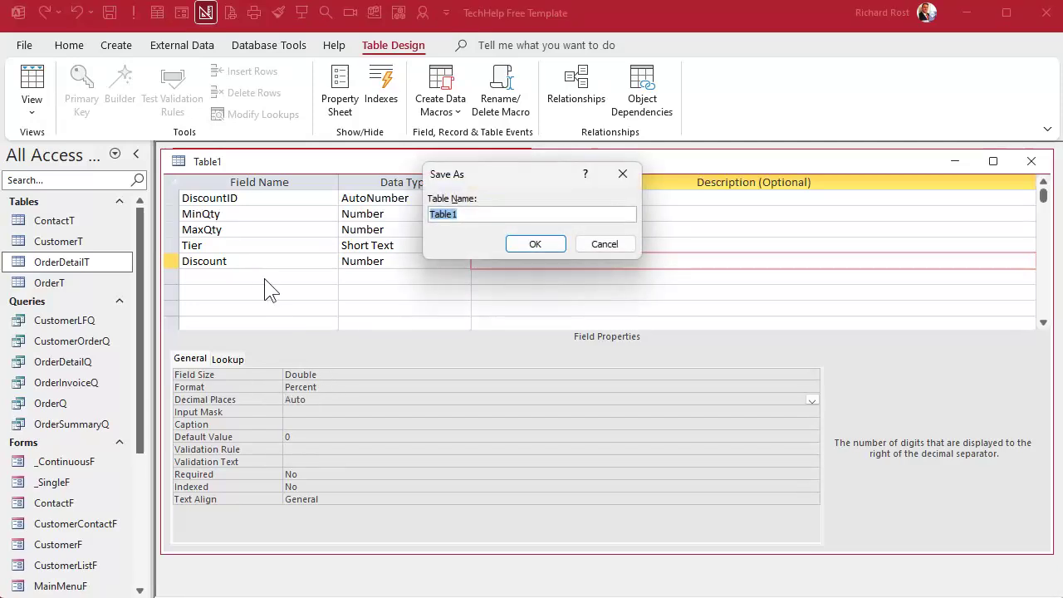
text(DiscountT)
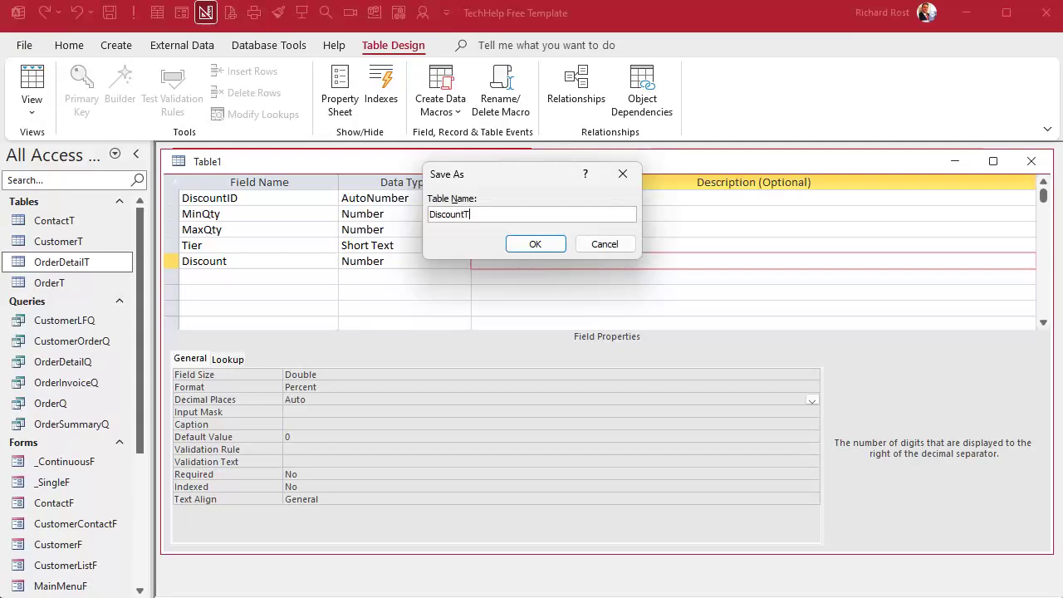
key(Return)
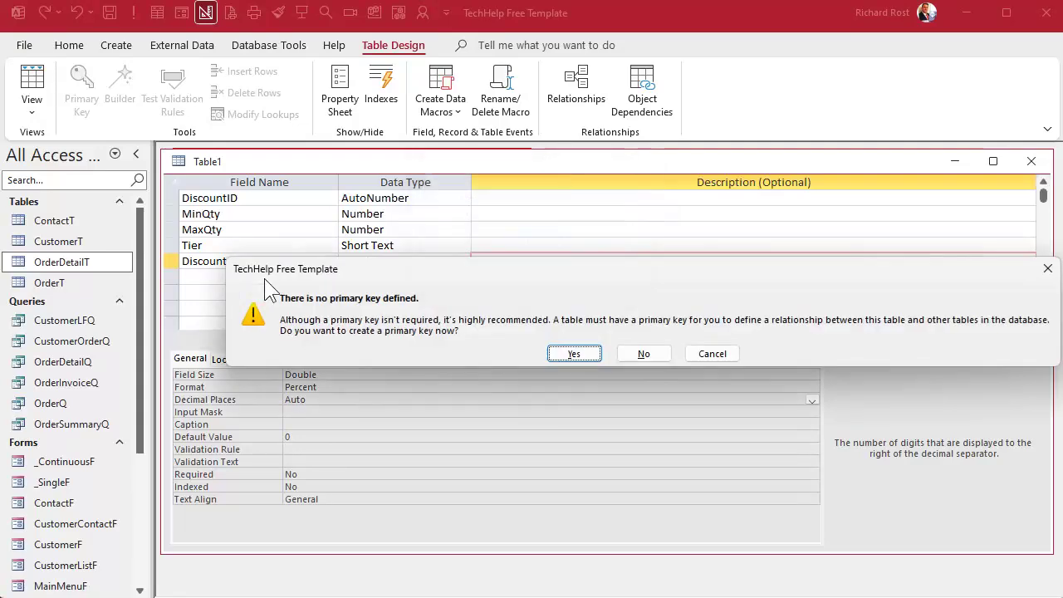
click(580, 357)
- Show the table's datasheet and enter the first record with MinQty 10, MaxQty 15, Tier A and Discount 10%
click(31, 81)
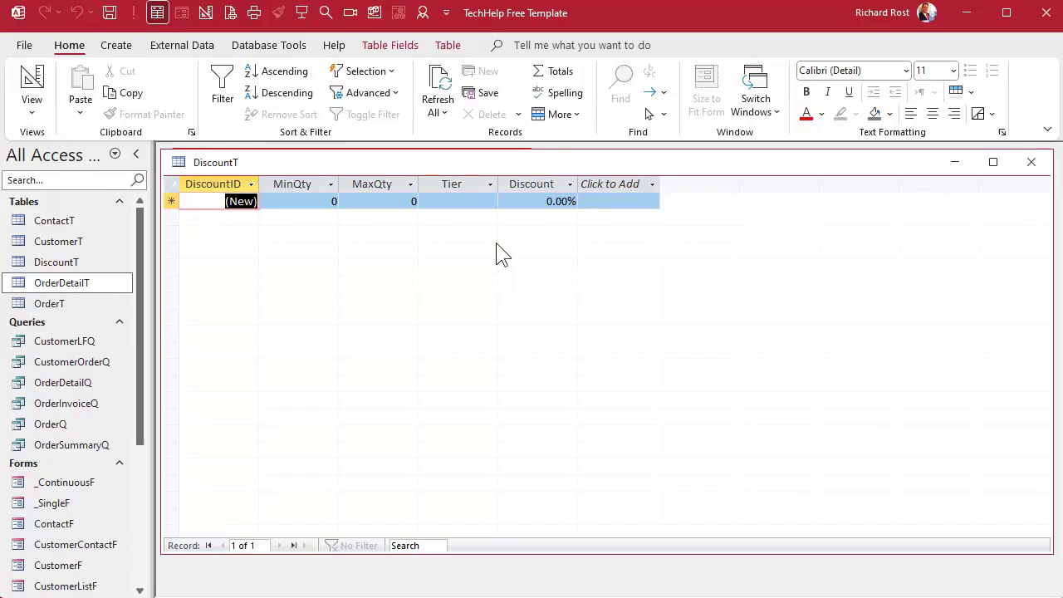
key(Tab)
text(10)
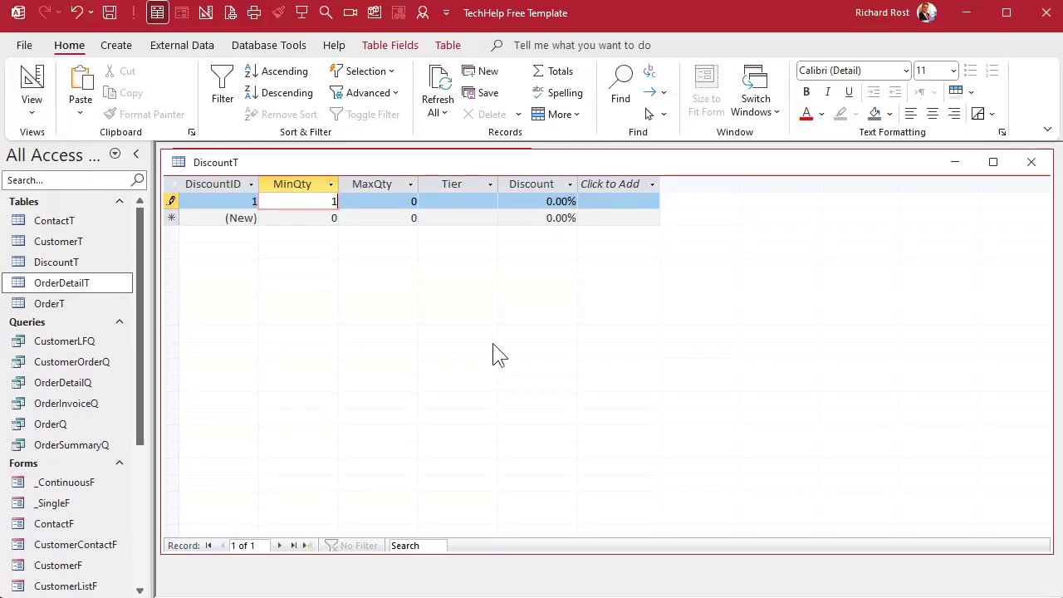
key(Tab)
text(15)
key(Tab)
text(A)
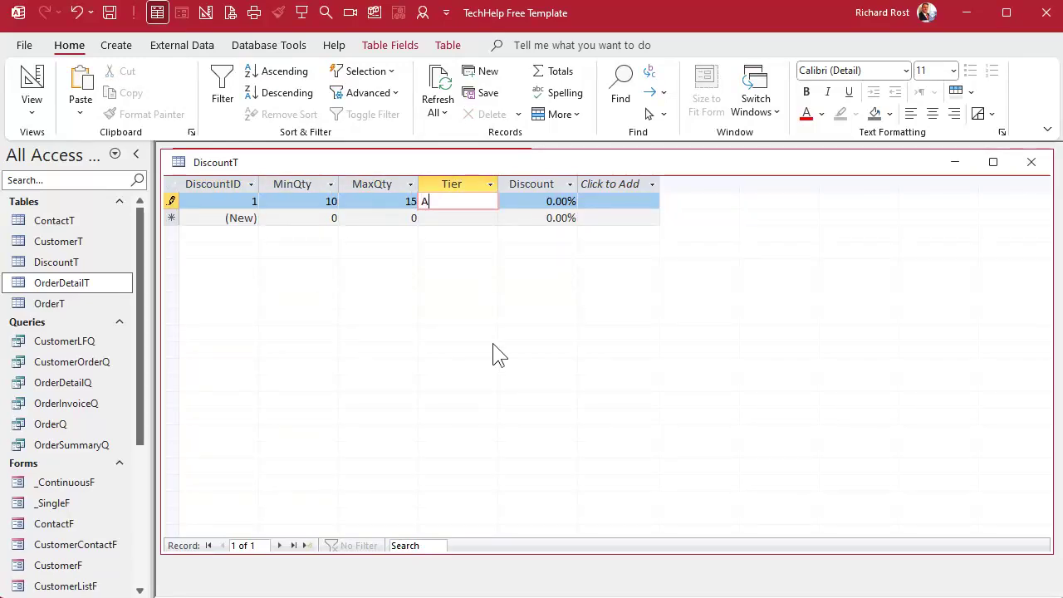
key(Tab)
text(10%)
key(Tab)
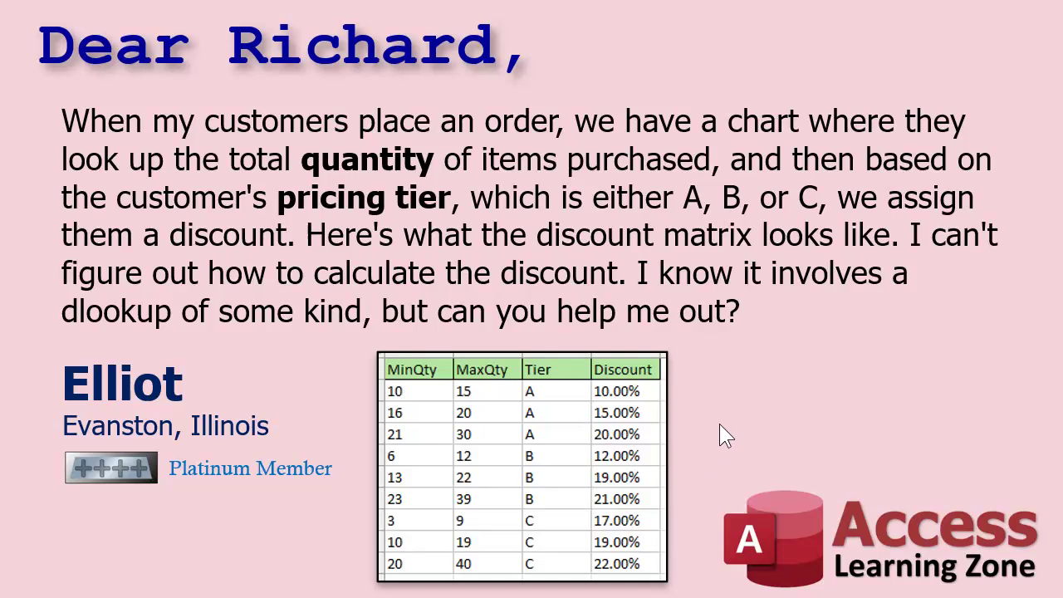
- Capture a screenshot of the discount matrix rows that follow the first tier A row on the slide
key(Print)
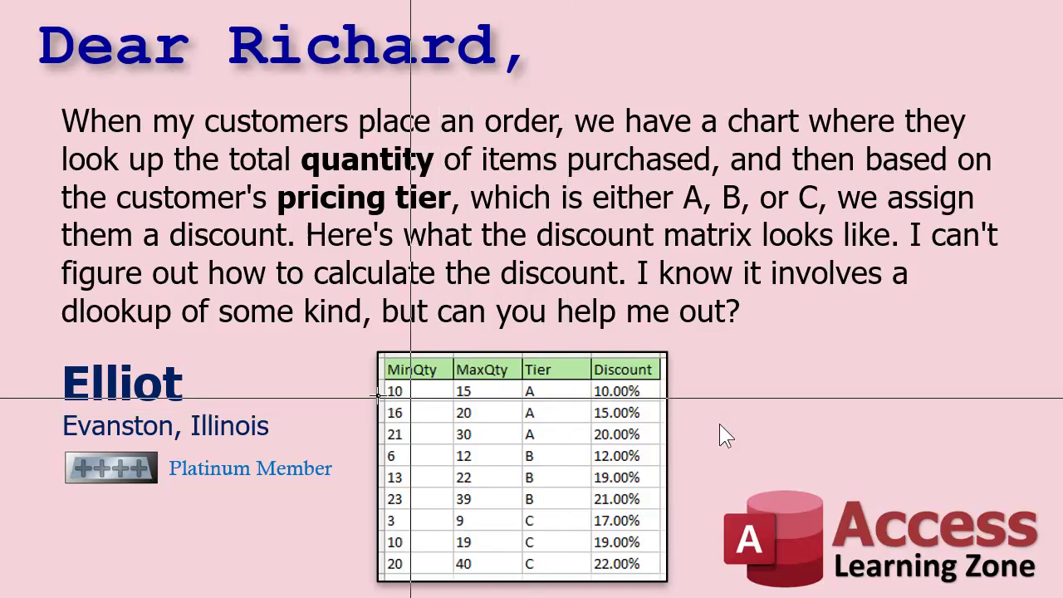
drag(382, 401, 667, 581)
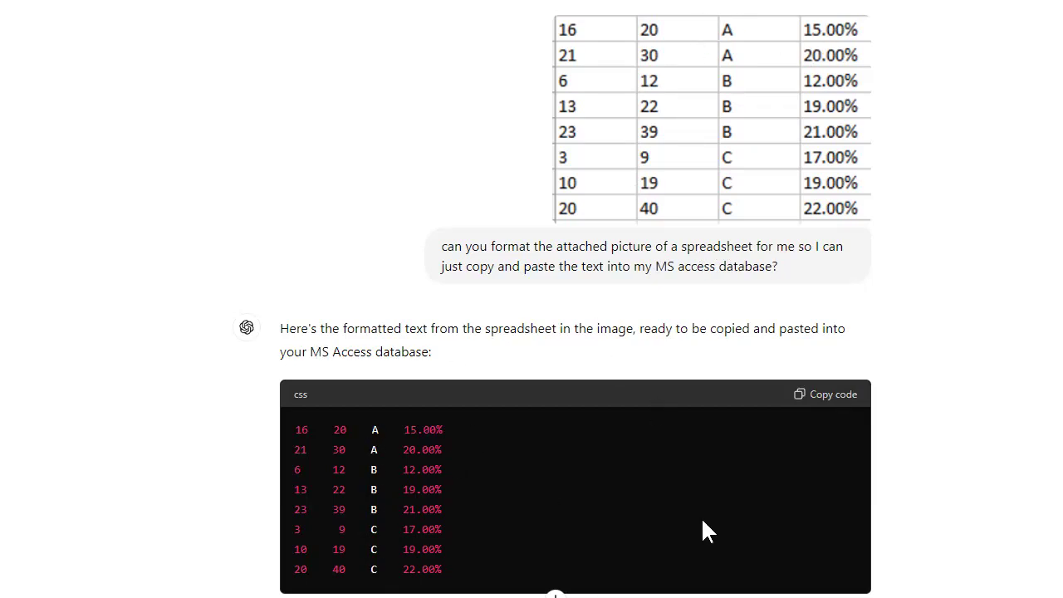
- Copy the formatted discount rows from ChatGPT and try to paste them into the MinQty cell of a new DiscountT record
click(835, 397)
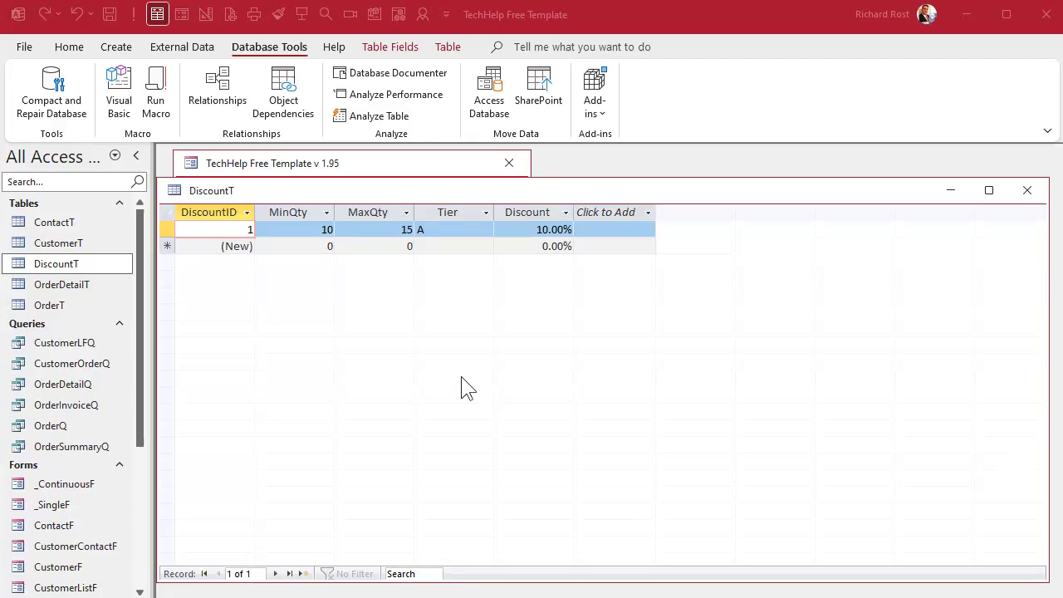
click(314, 247)
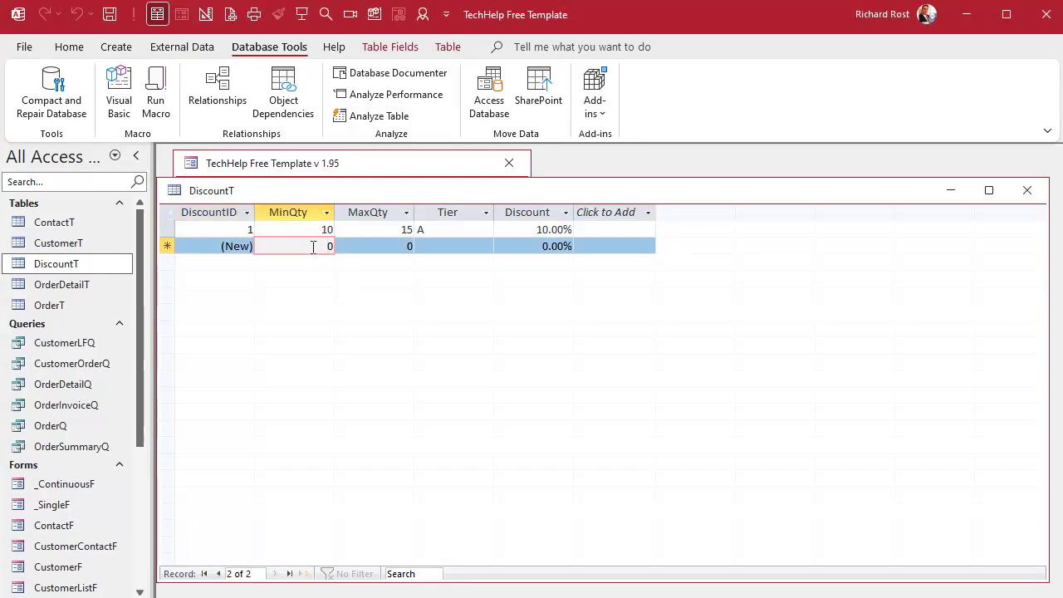
key(ctrl+v)
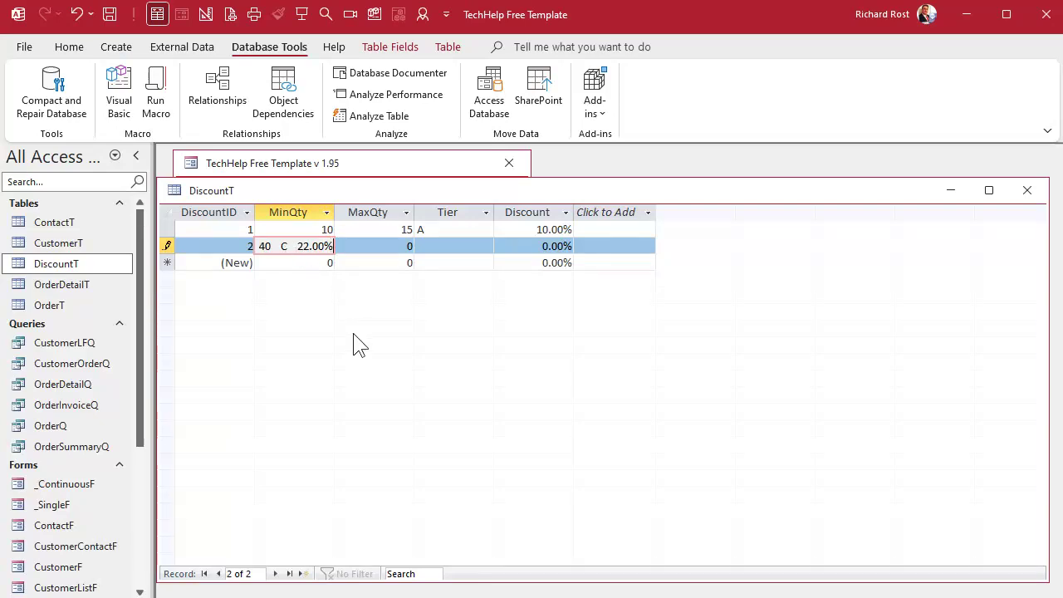
key(Escape)
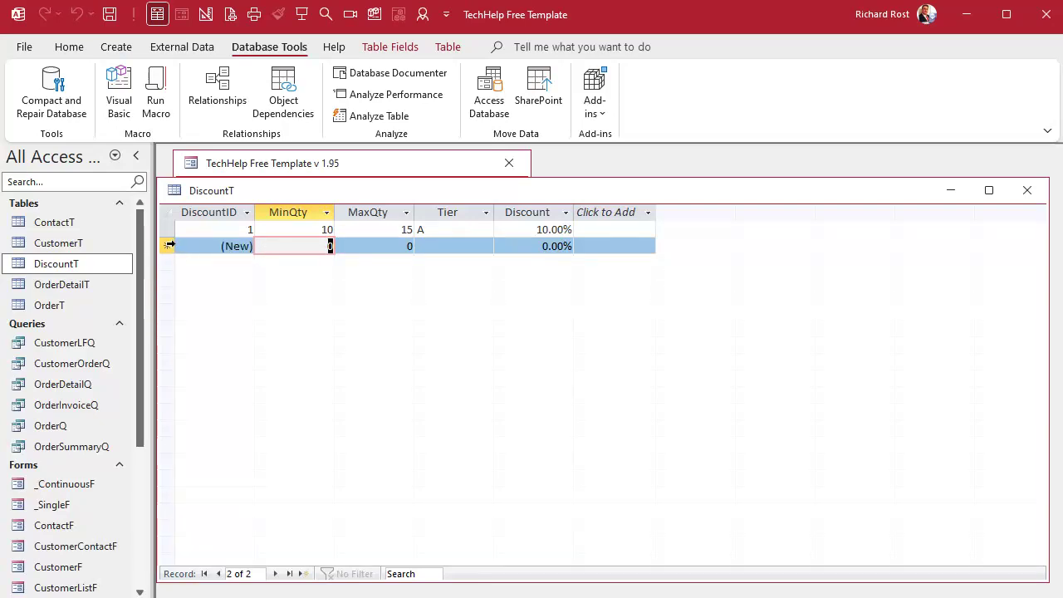
- Try to paste the copied rows as whole new records in DiscountT, and delete the pasted records
key(ctrl+v)
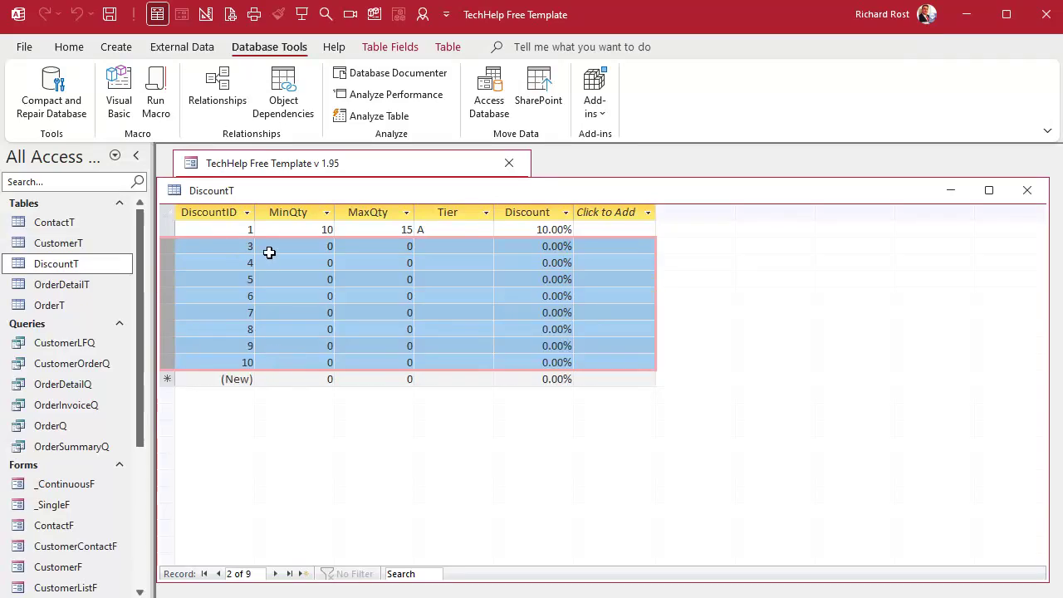
click(207, 212)
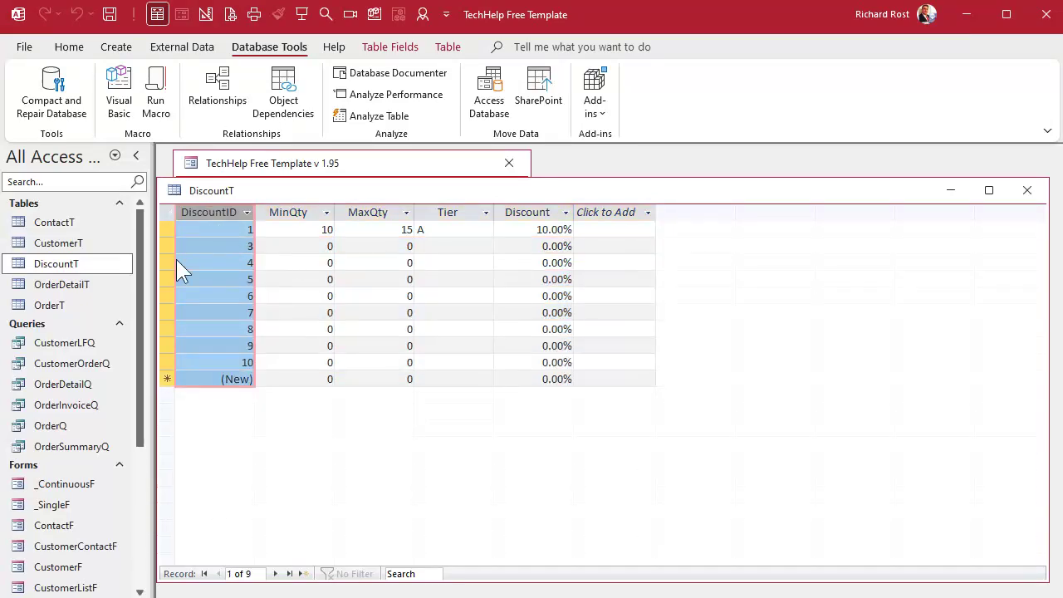
drag(167, 246, 172, 410)
key(Delete)
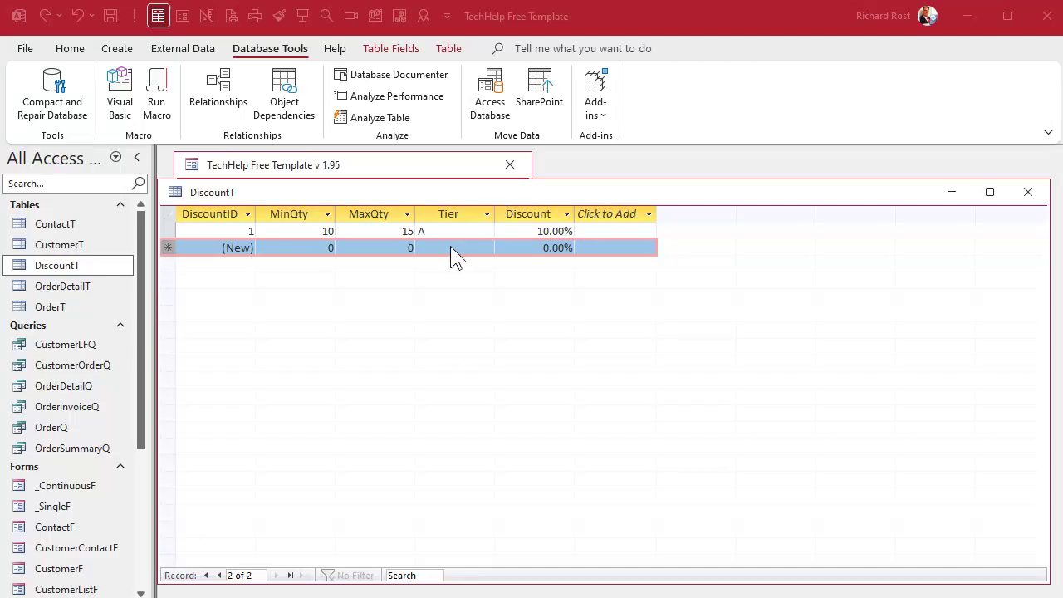
- Try to paste the copied rows across the new record's MinQty to Discount cells, suppressing further paste error messages
click(305, 247)
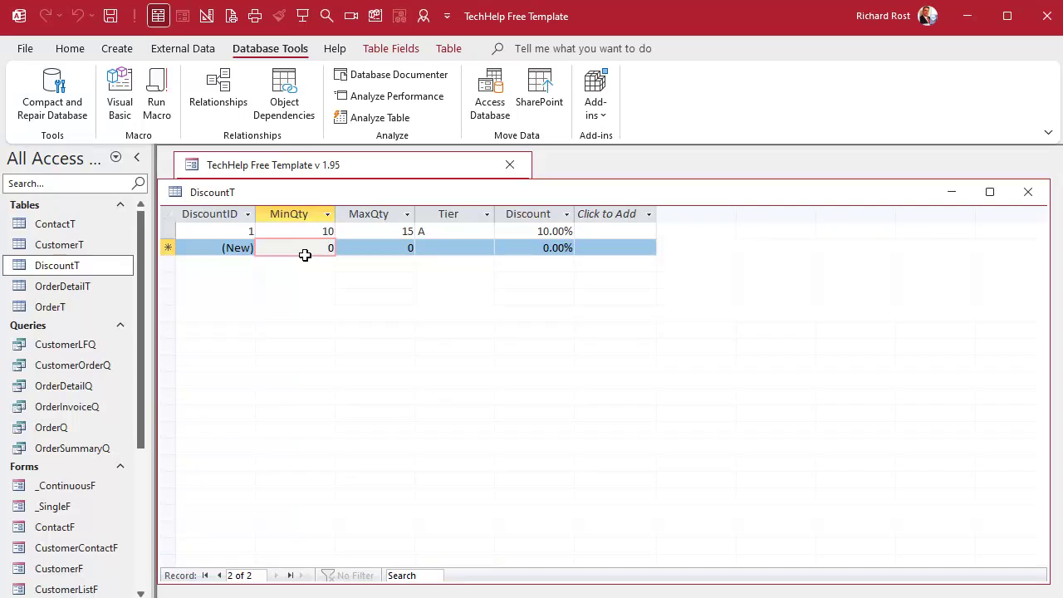
drag(305, 255, 525, 252)
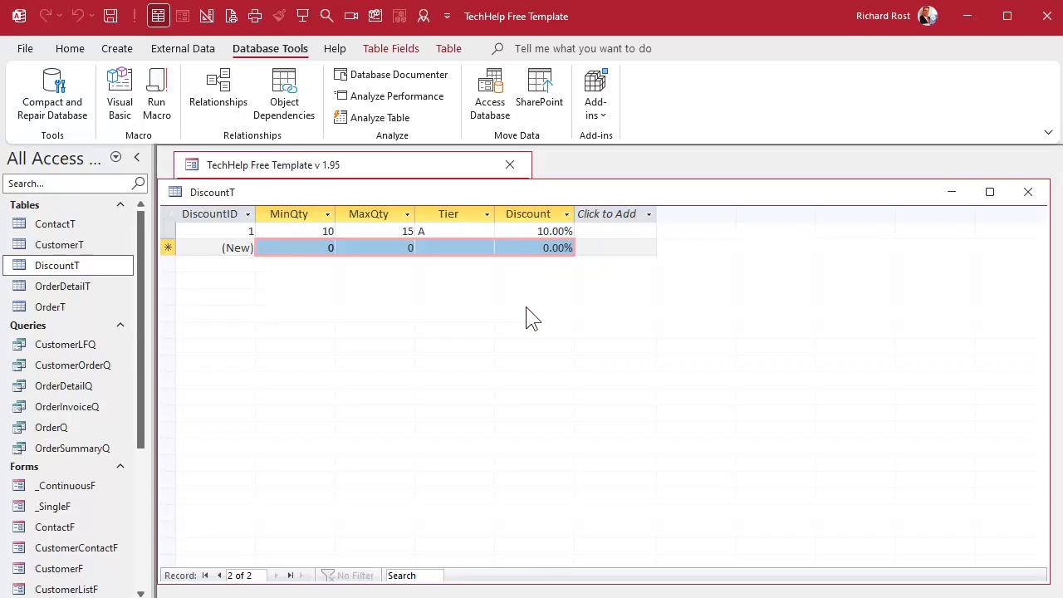
click(642, 351)
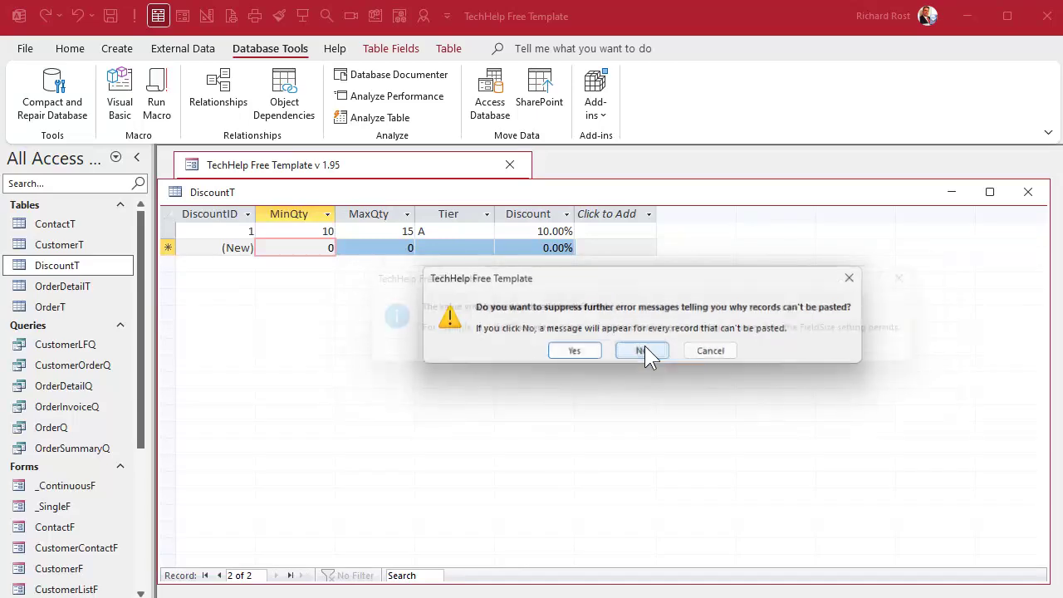
click(588, 355)
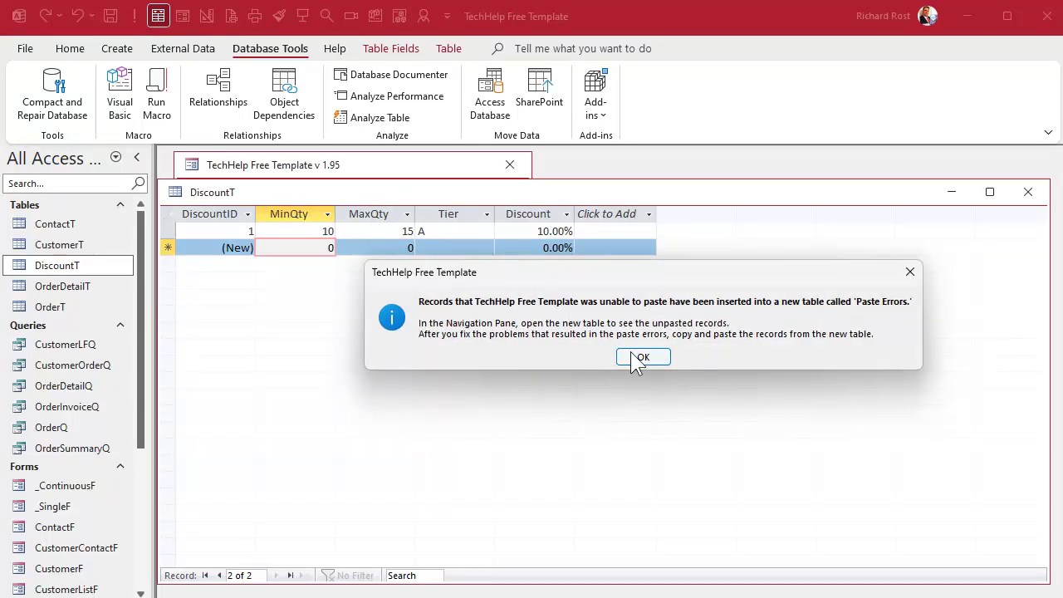
click(641, 358)
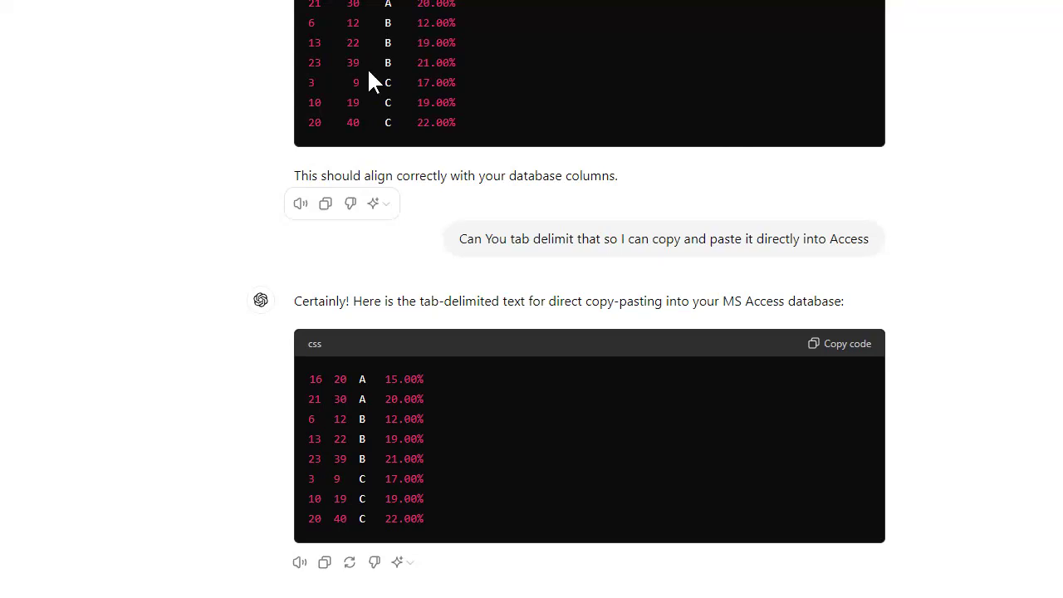
- In ChatGPT, examine the tab-delimiting request and compare the column spacing in the original and tab-delimited discount rows
drag(510, 238, 571, 239)
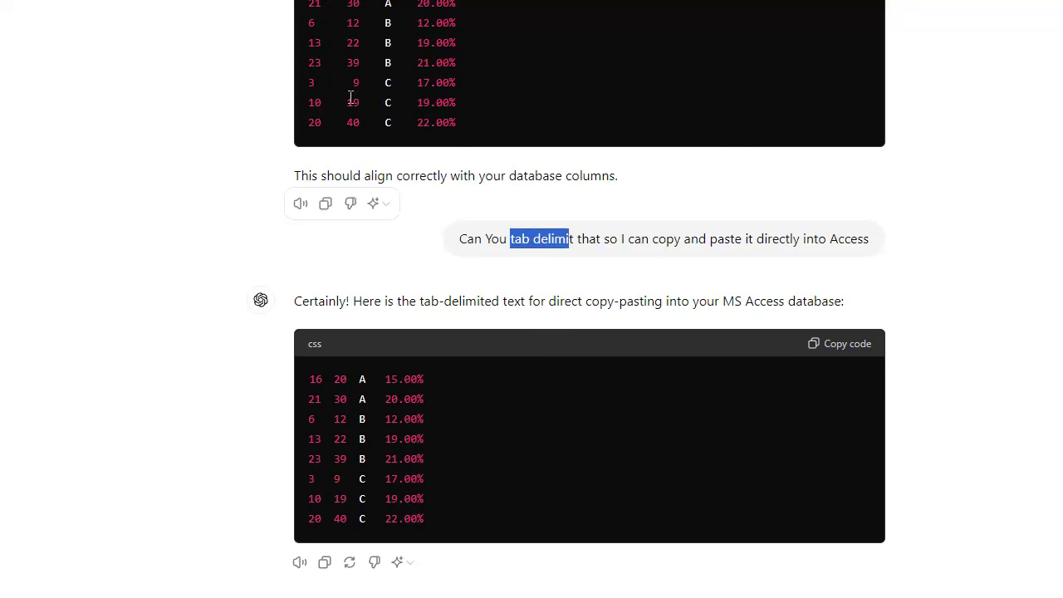
drag(322, 83, 411, 83)
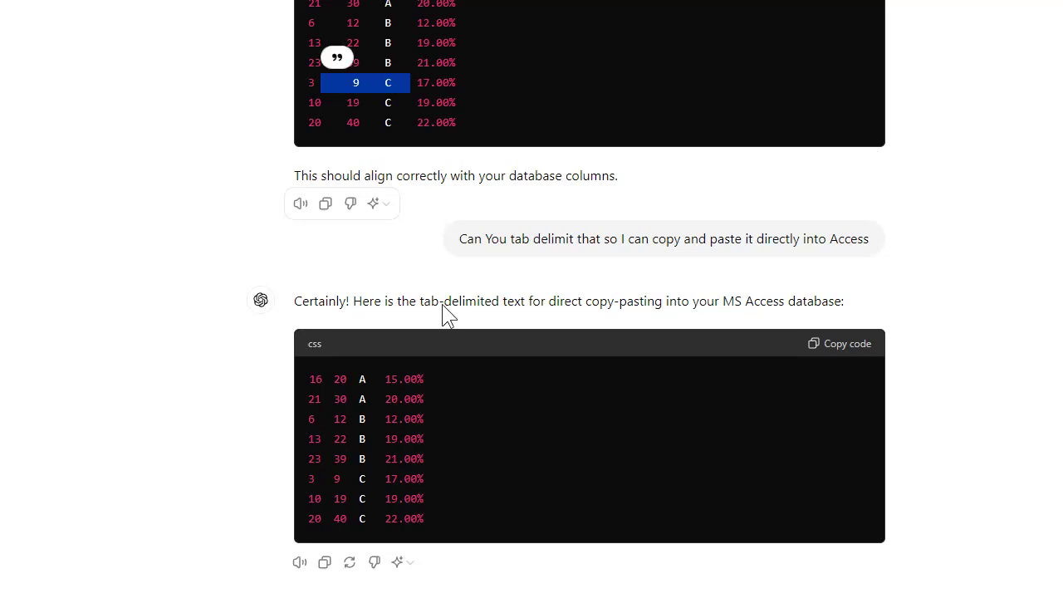
drag(354, 422, 381, 459)
click(448, 454)
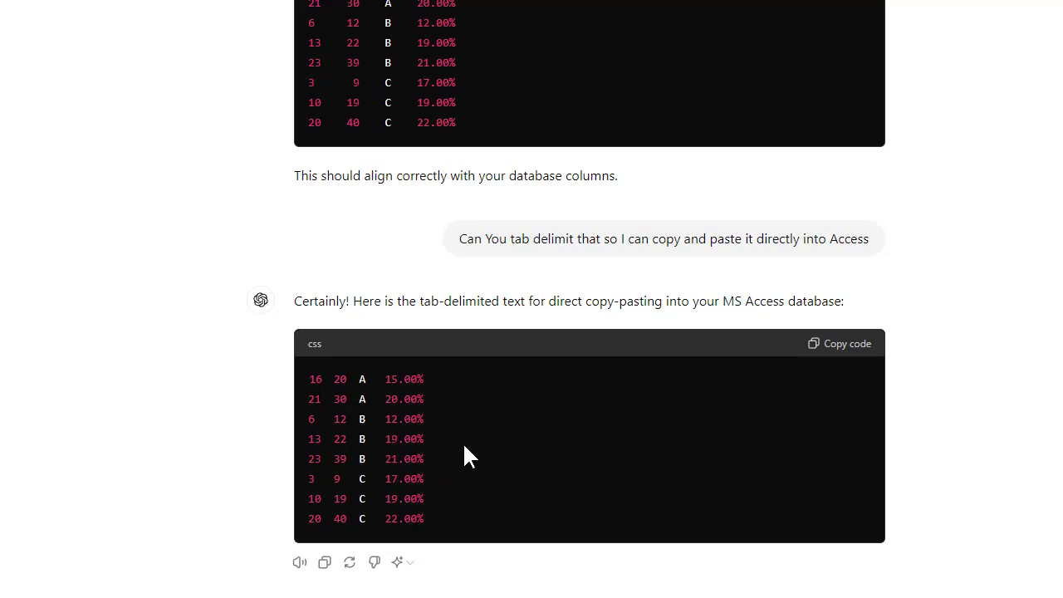
- Copy the tab-delimited rows from ChatGPT, paste them across the new record's MinQty to Discount cells in Access, and close DiscountT
click(848, 352)
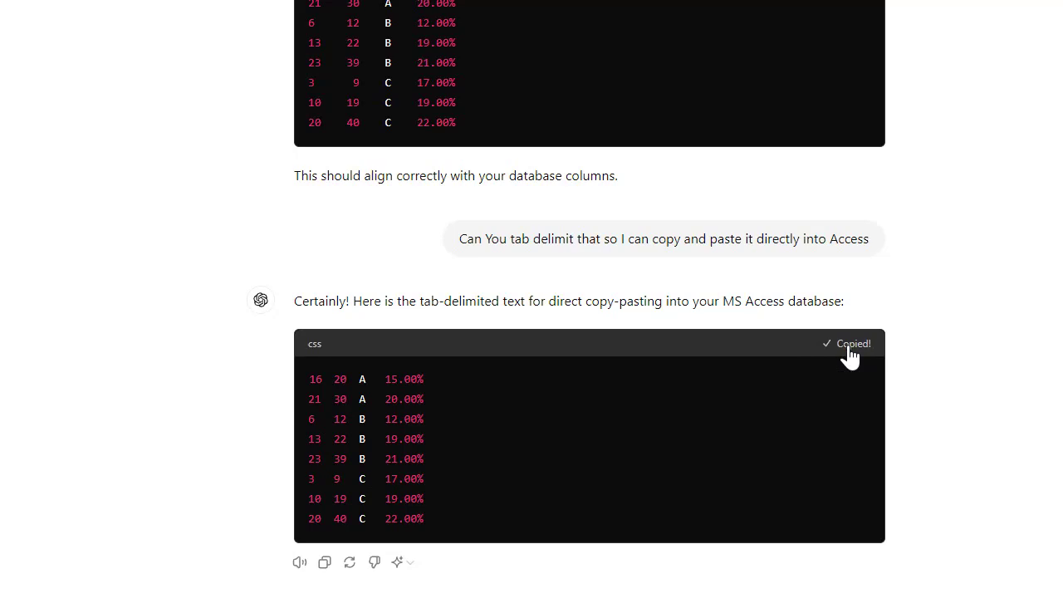
key(alt+Tab)
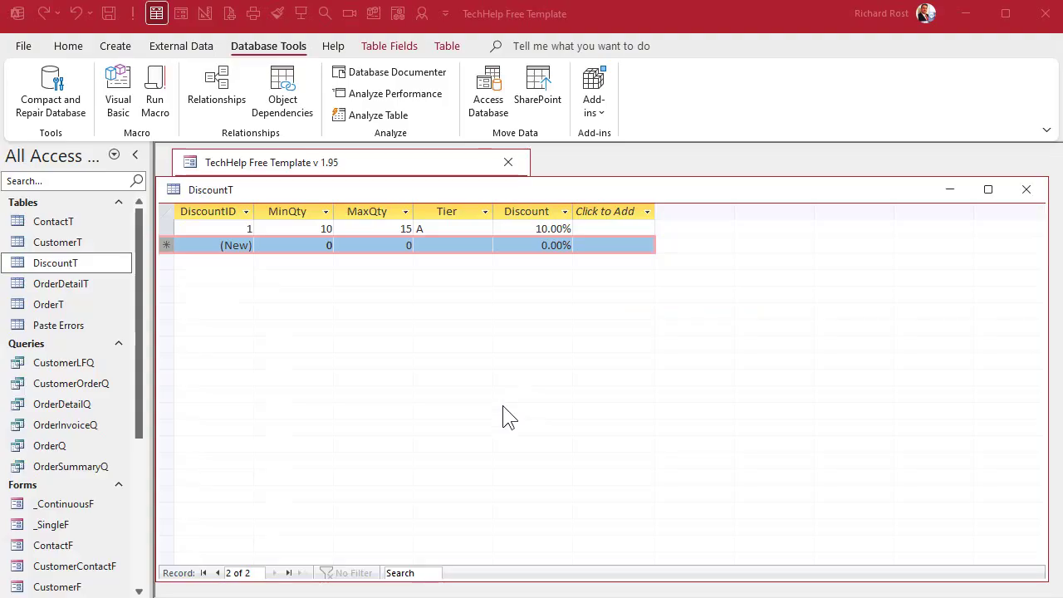
click(302, 250)
drag(303, 250, 526, 246)
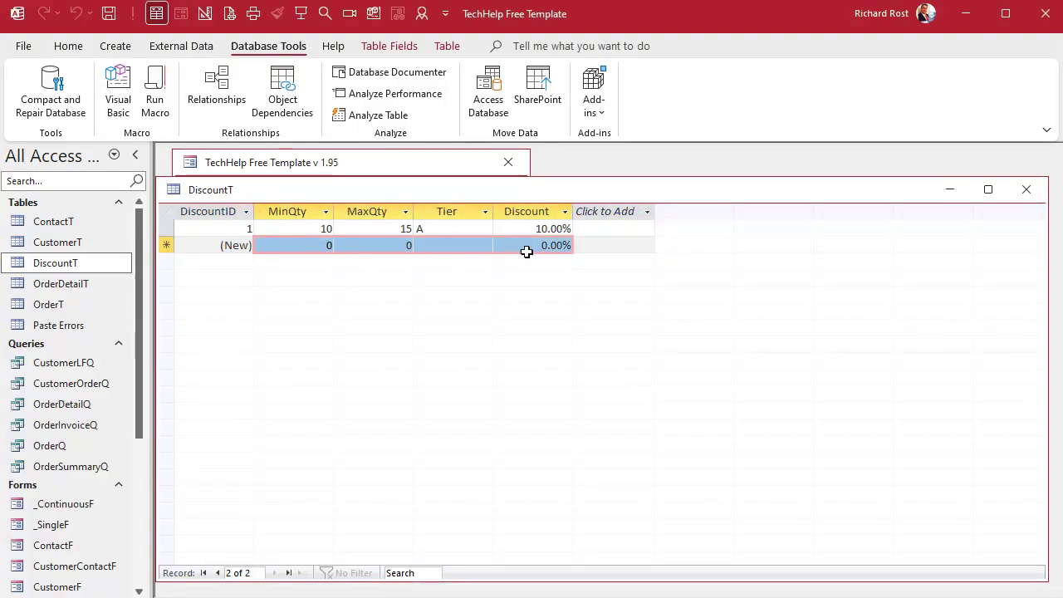
key(ctrl+v)
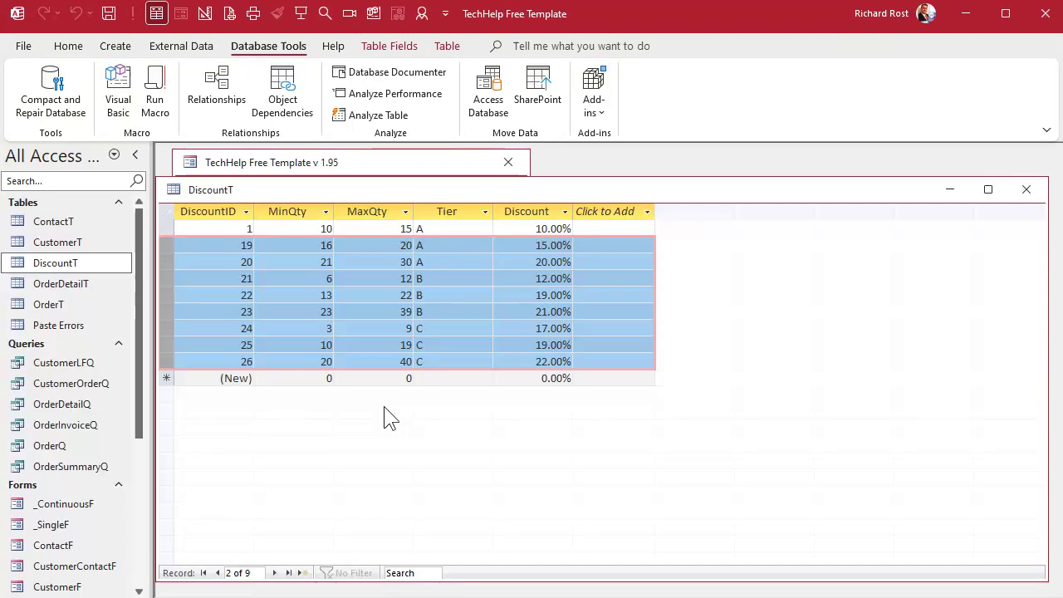
click(291, 382)
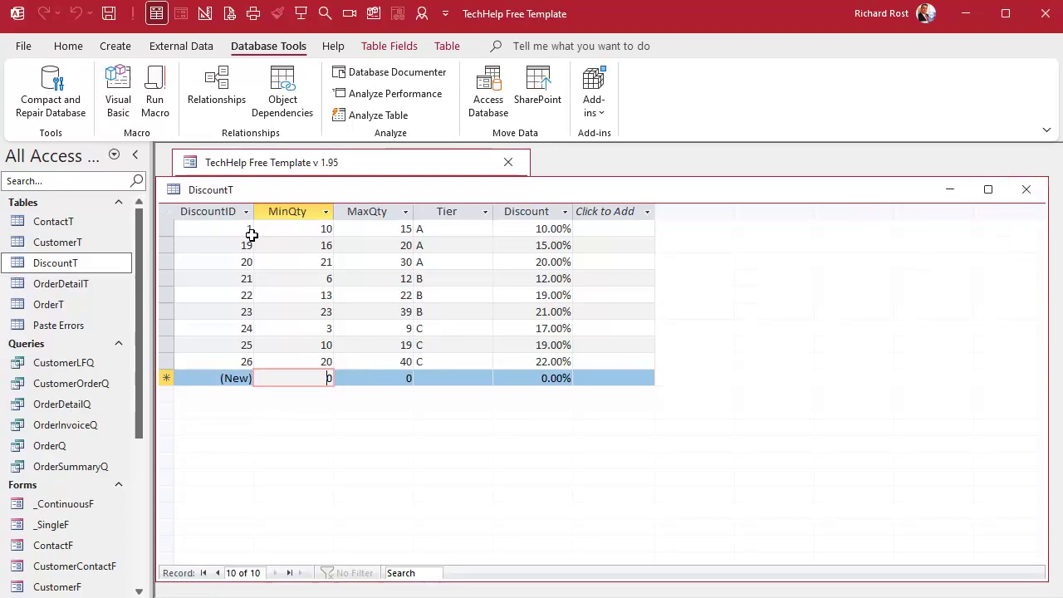
click(1025, 190)
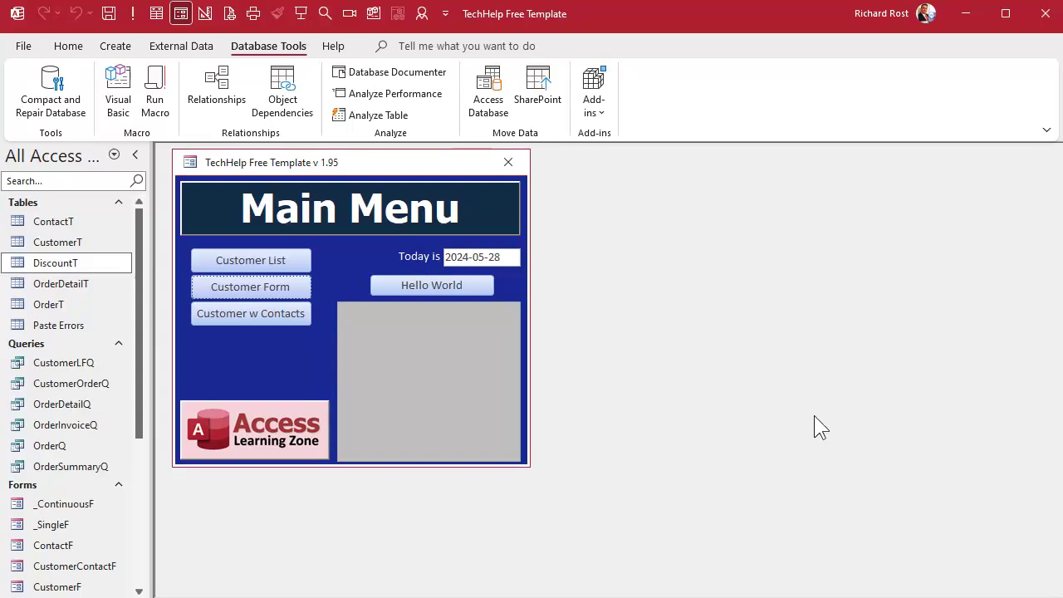
- Open OrderT in Design view and add a Number field named Units after the Notes field
double_click(52, 305)
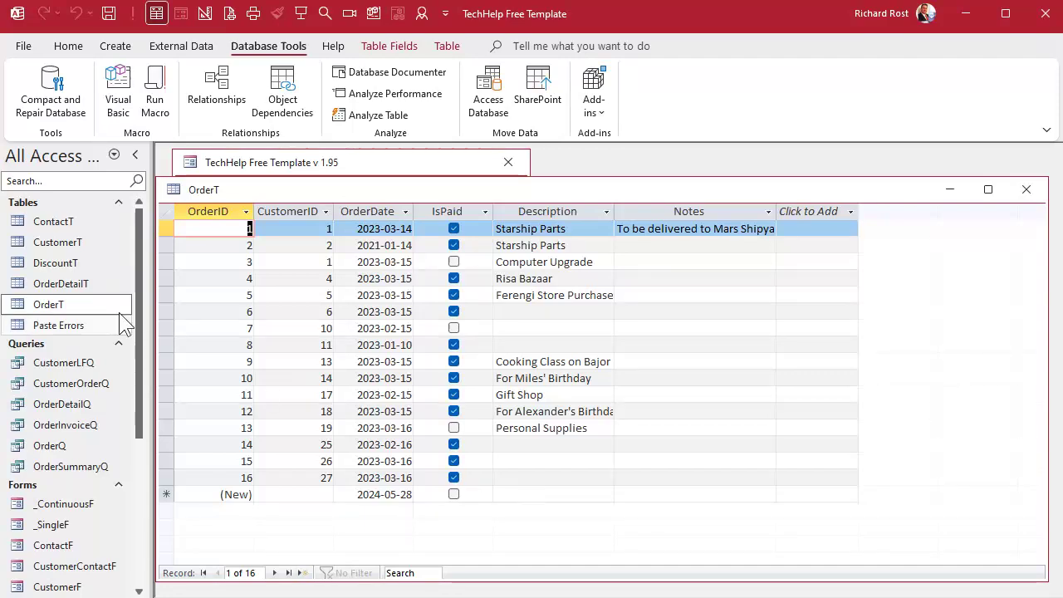
click(71, 291)
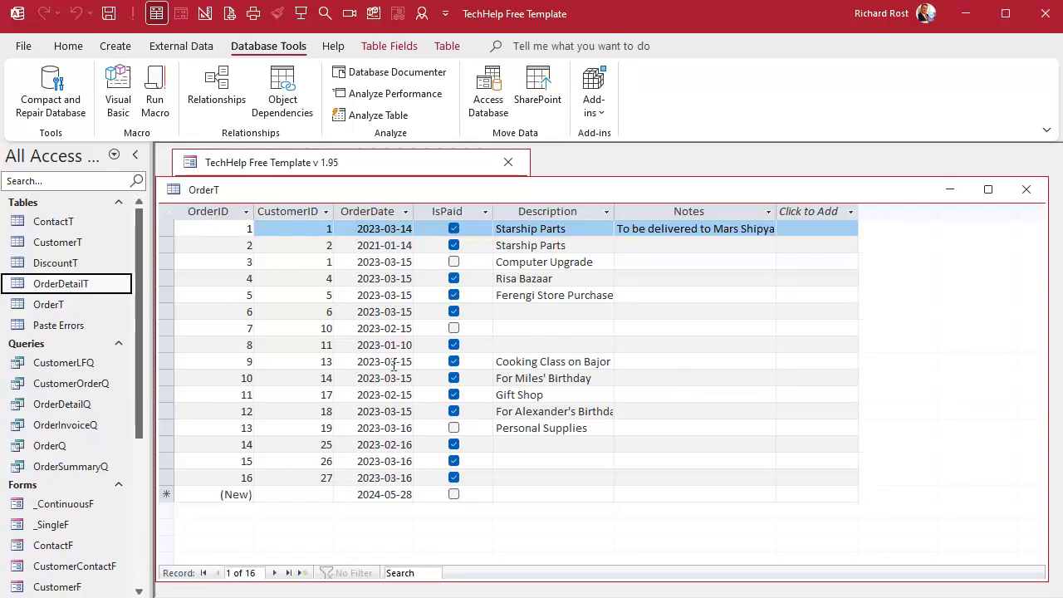
right_click(548, 194)
click(613, 285)
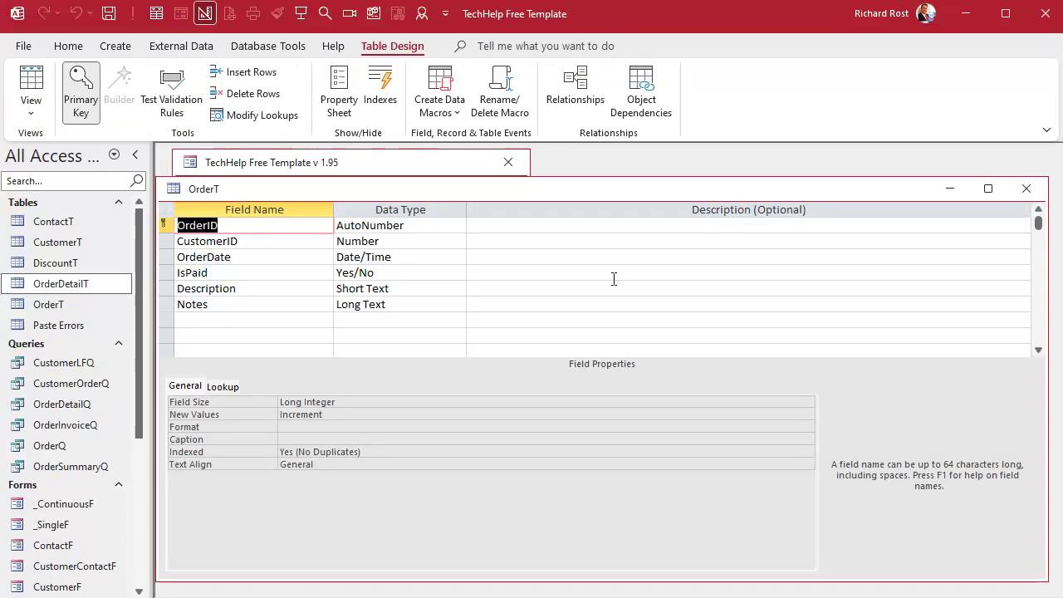
click(237, 323)
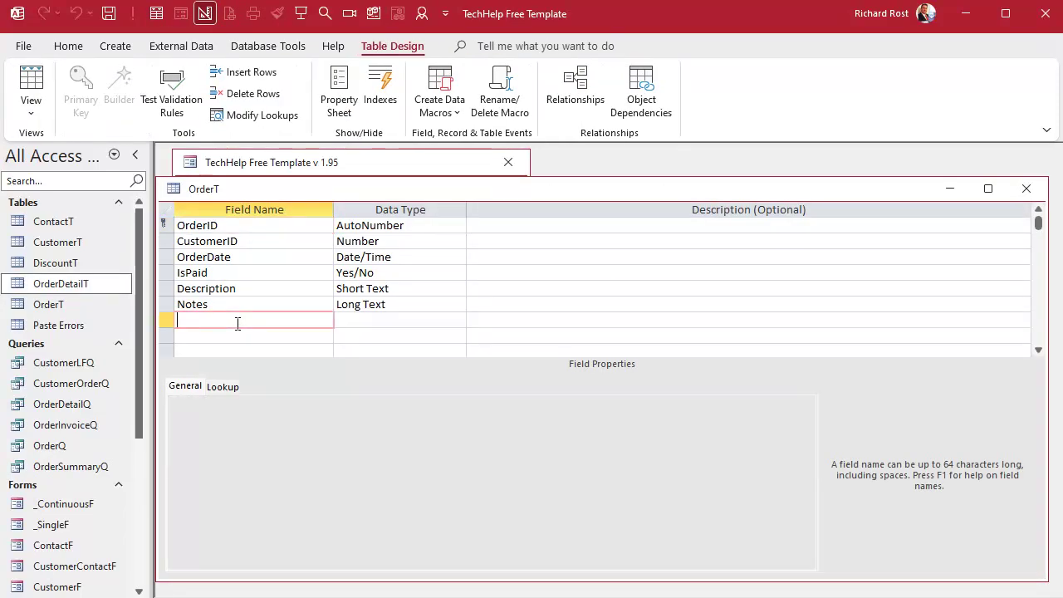
text(Units)
key(Tab)
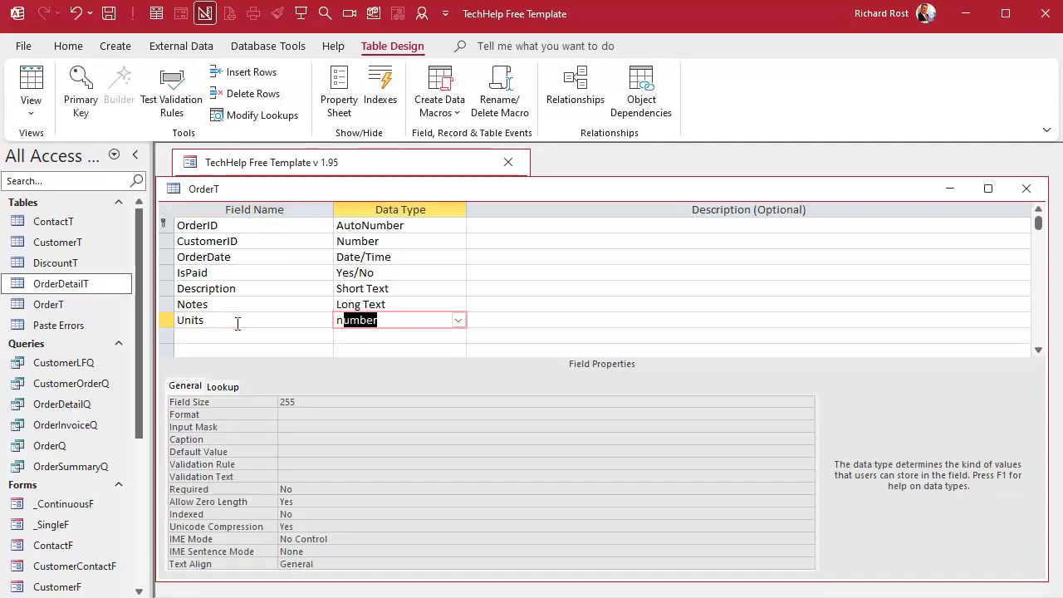
text(n)
key(Tab)
key(Tab)
- Add a Short Text field named Tier below Units and return OrderT to Datasheet view
text(Tier)
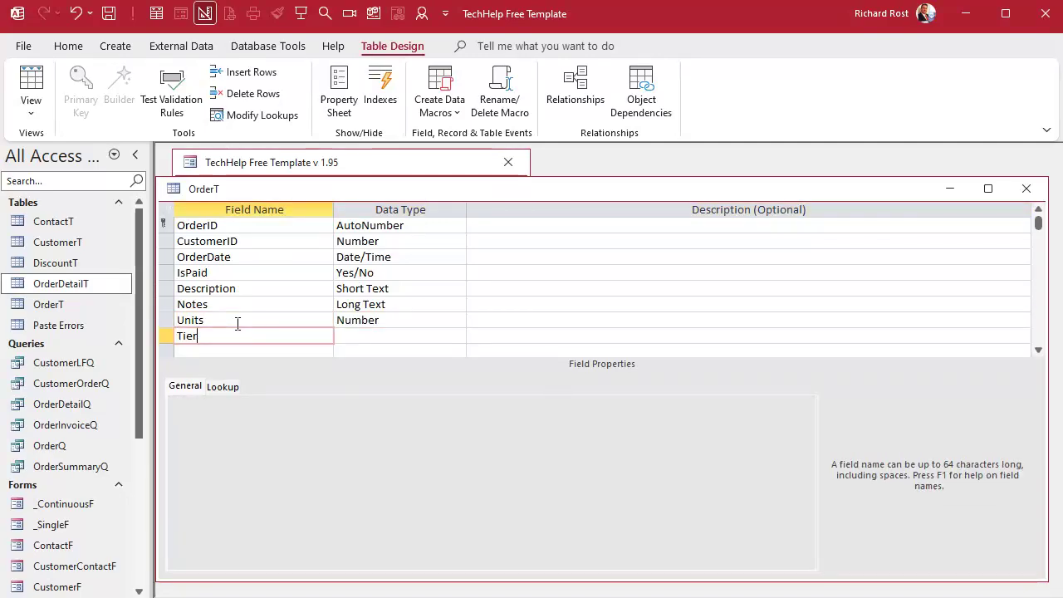
key(Tab)
key(Tab)
key(Tab)
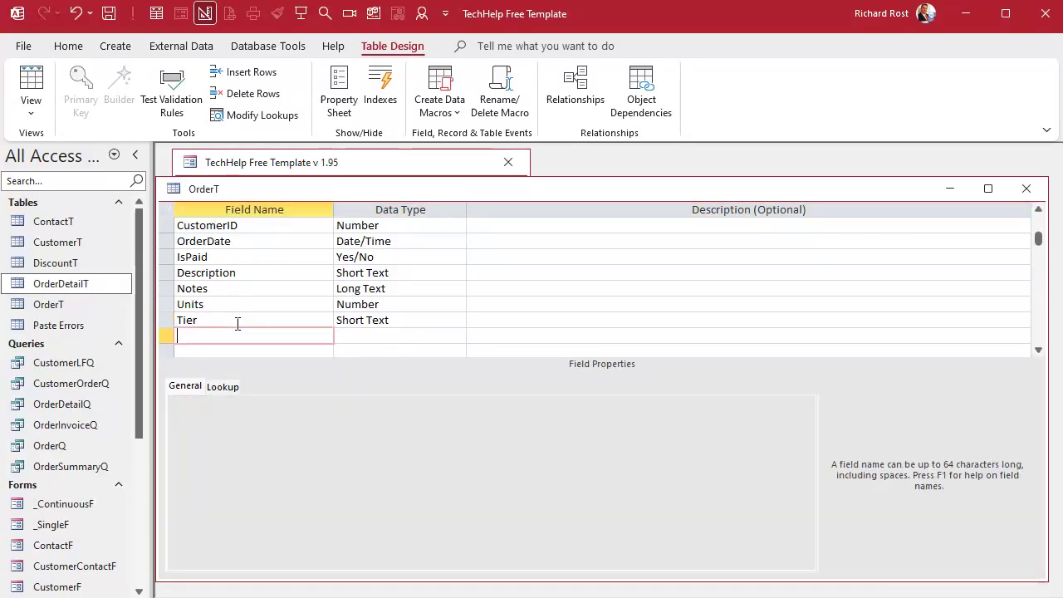
click(46, 86)
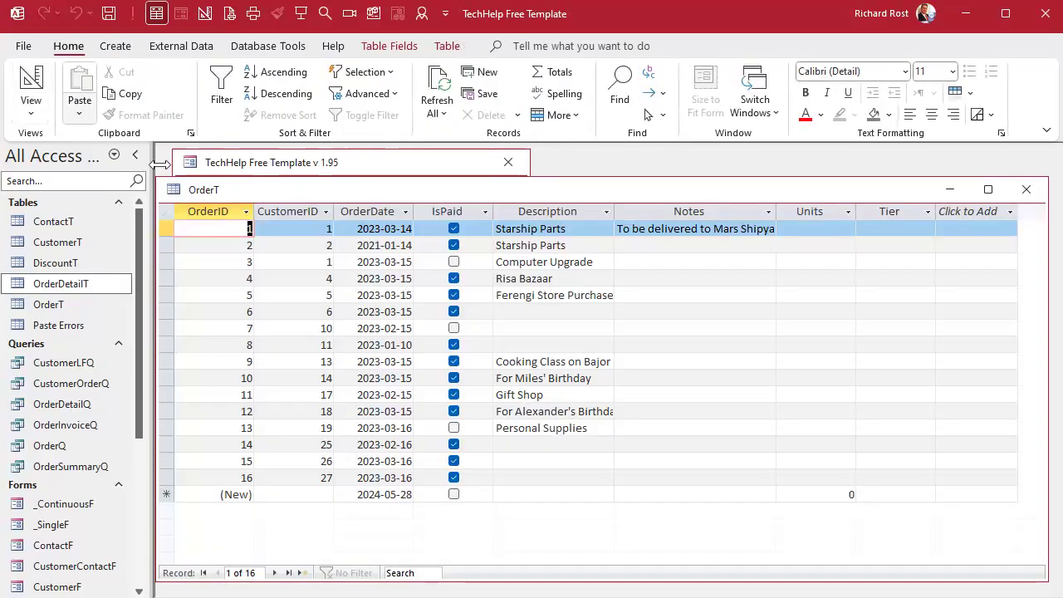
- Enter 12 units with tier A for order 1 and 18 units with tier A for order 2
click(826, 223)
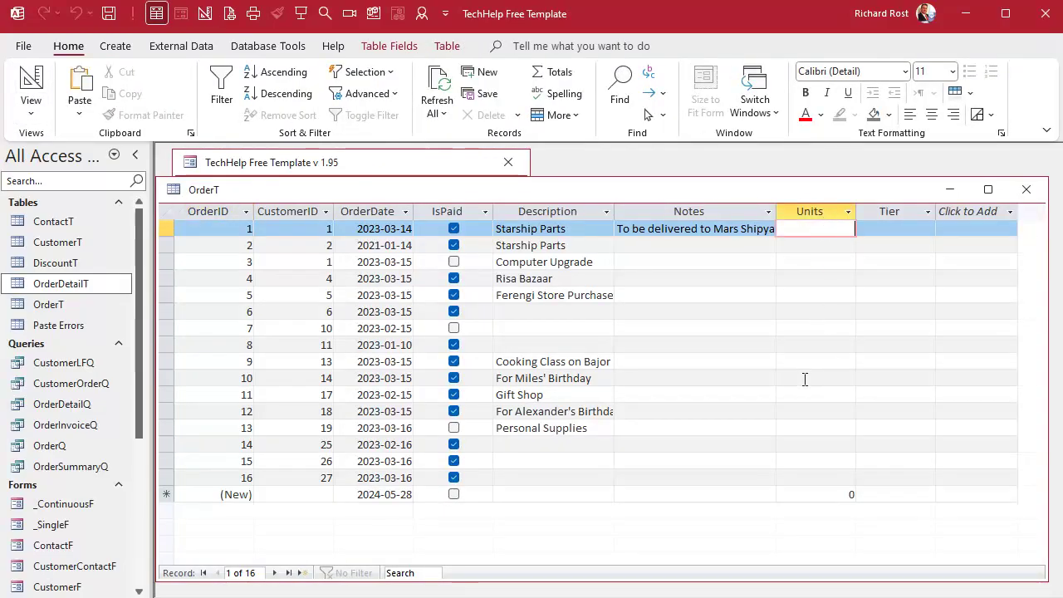
text(12)
key(Tab)
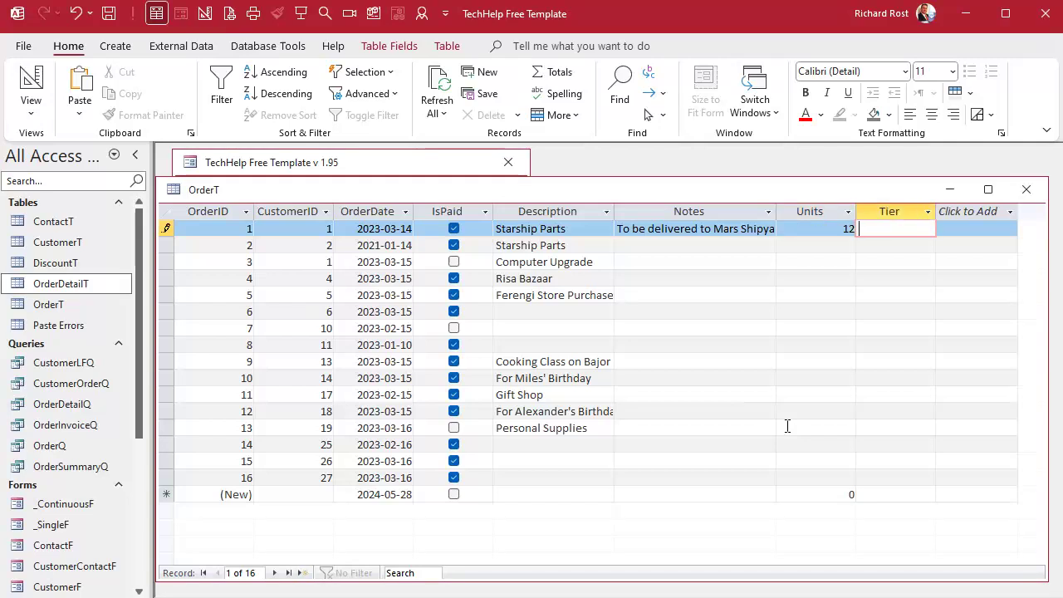
text(A)
click(813, 248)
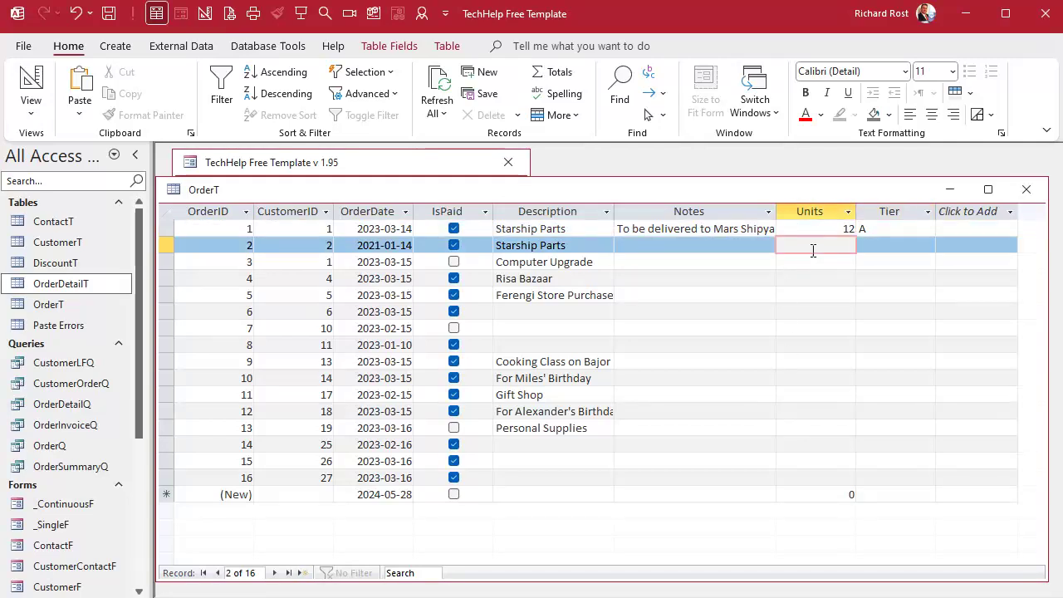
text(18)
key(Tab)
text(A)
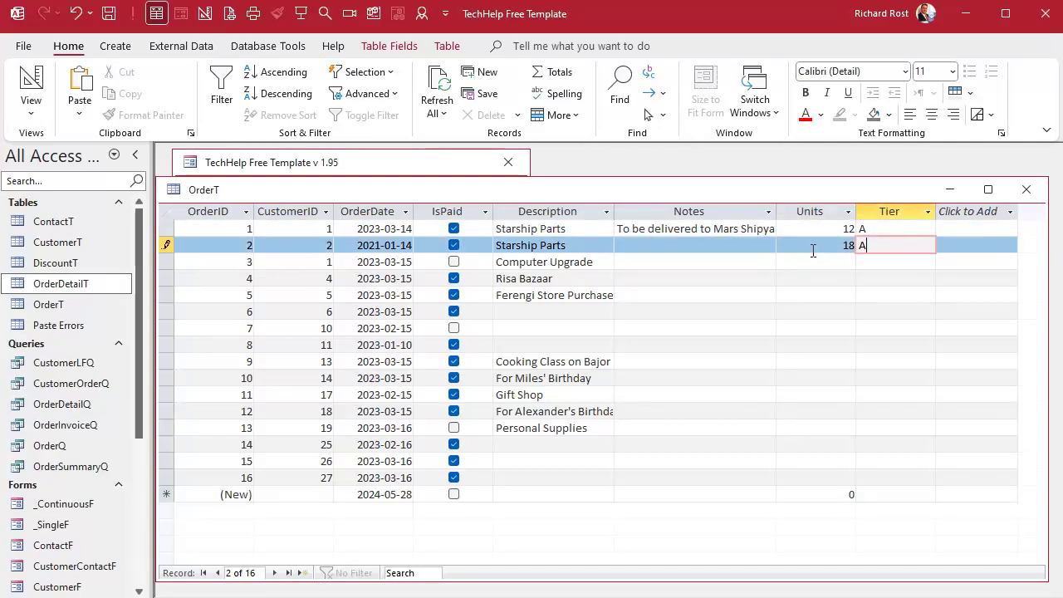
- Enter 6 units with tier B for order 3 and 11 units with tier C for order 4, and close OrderT
click(813, 253)
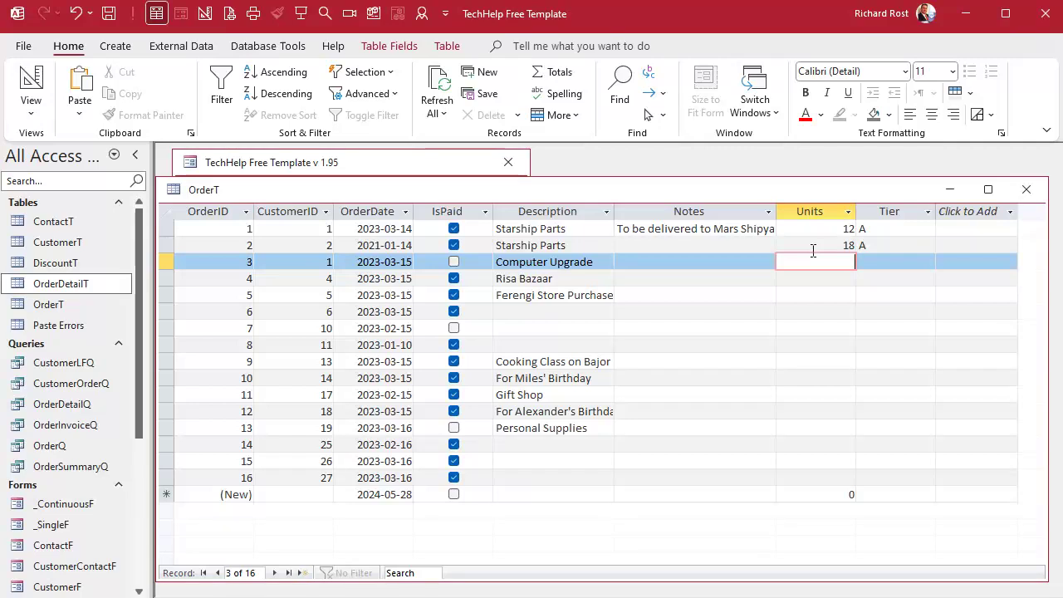
text(6)
key(Tab)
text(B)
key(Down)
key(Left)
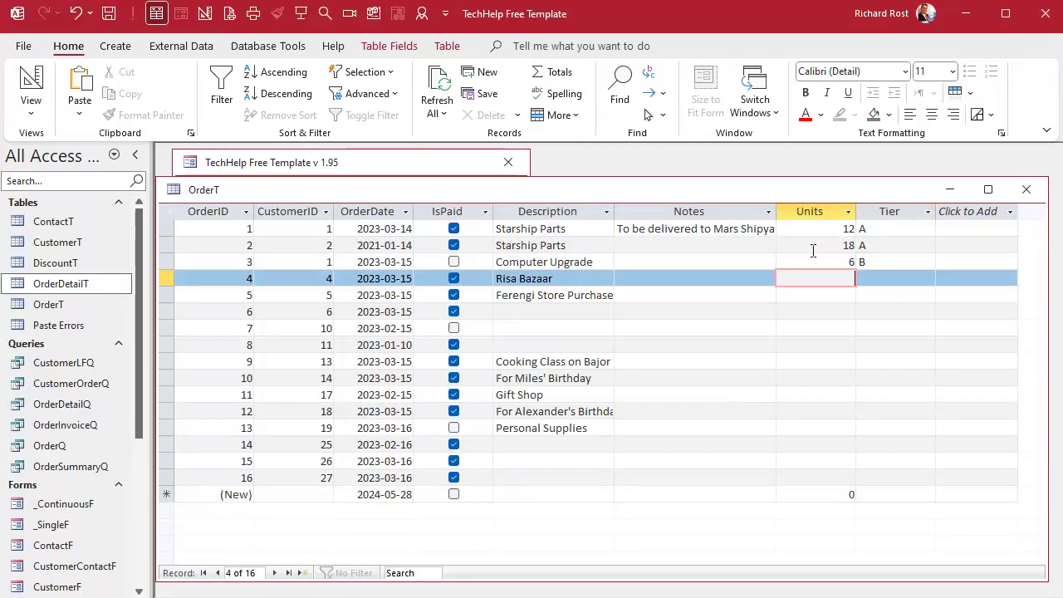
text(11)
key(Tab)
text(C)
key(Down)
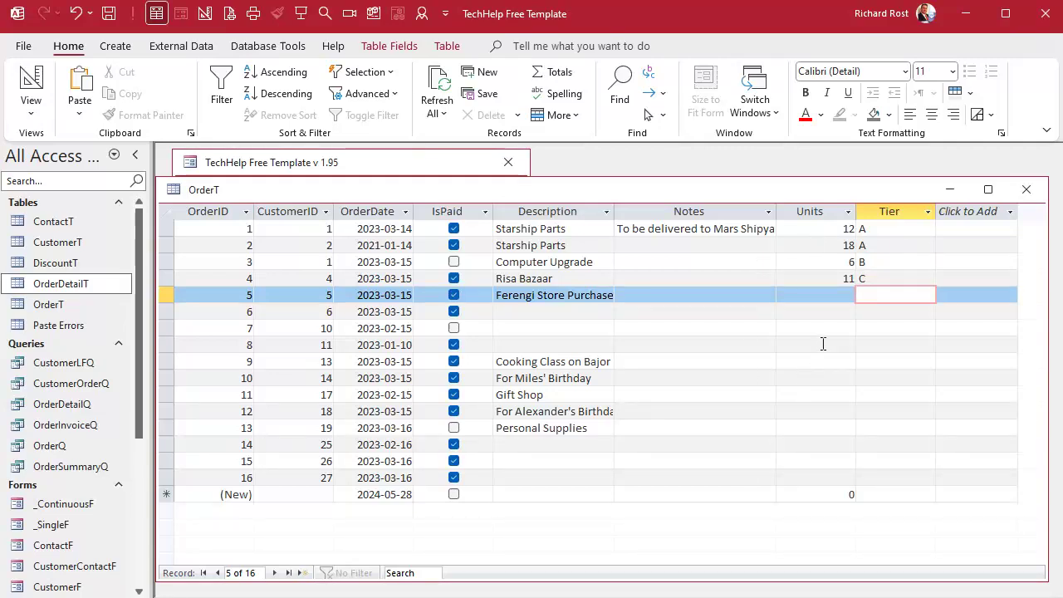
key(ctrl+w)
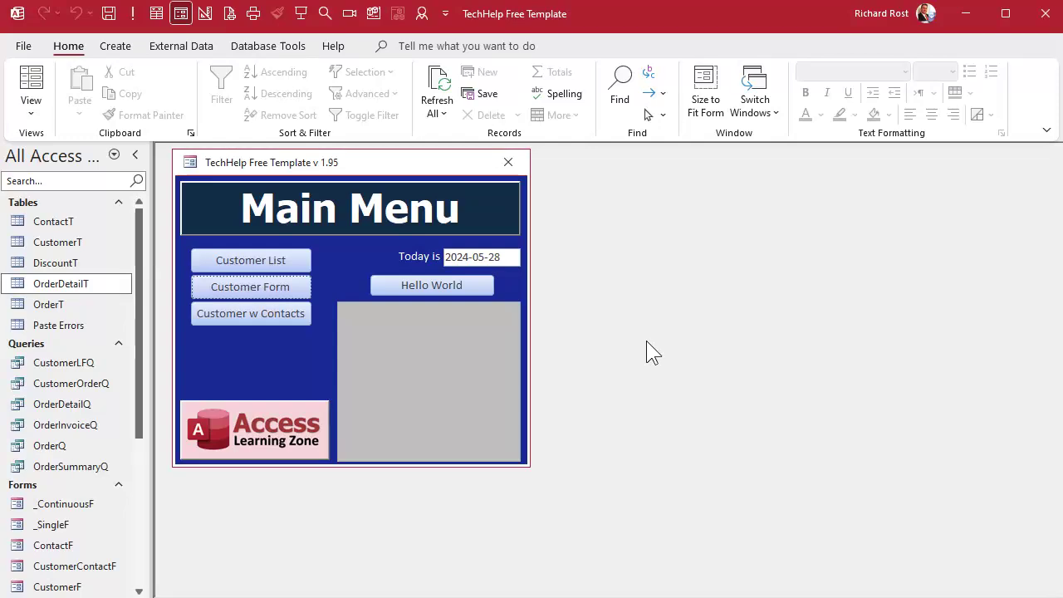
- Open DiscountT and OrderT together and arrange OrderT lower so its Units and Tier columns show beneath the discount rows
click(64, 264)
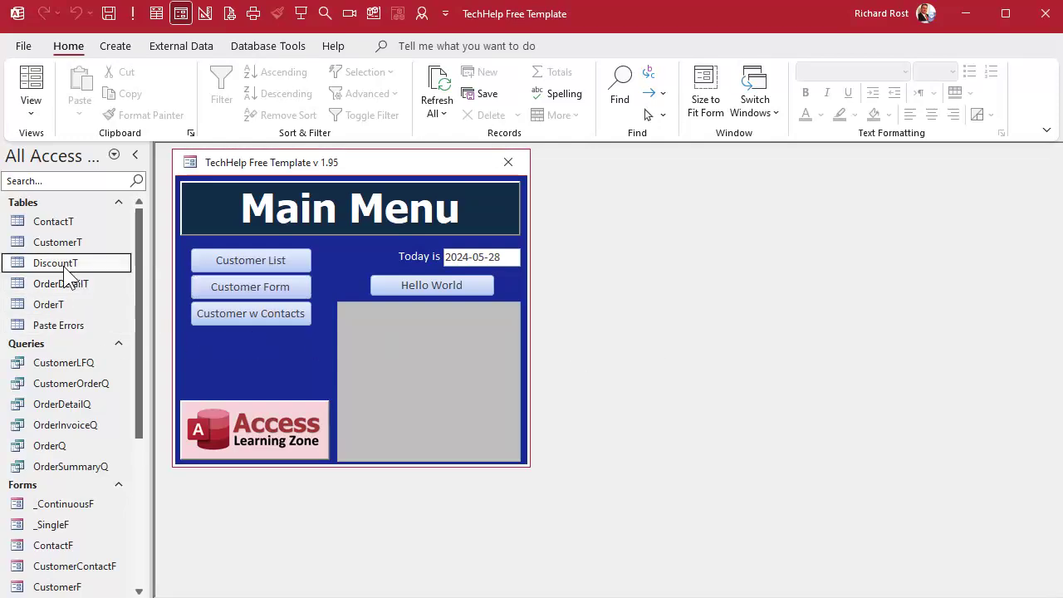
double_click(64, 267)
double_click(59, 306)
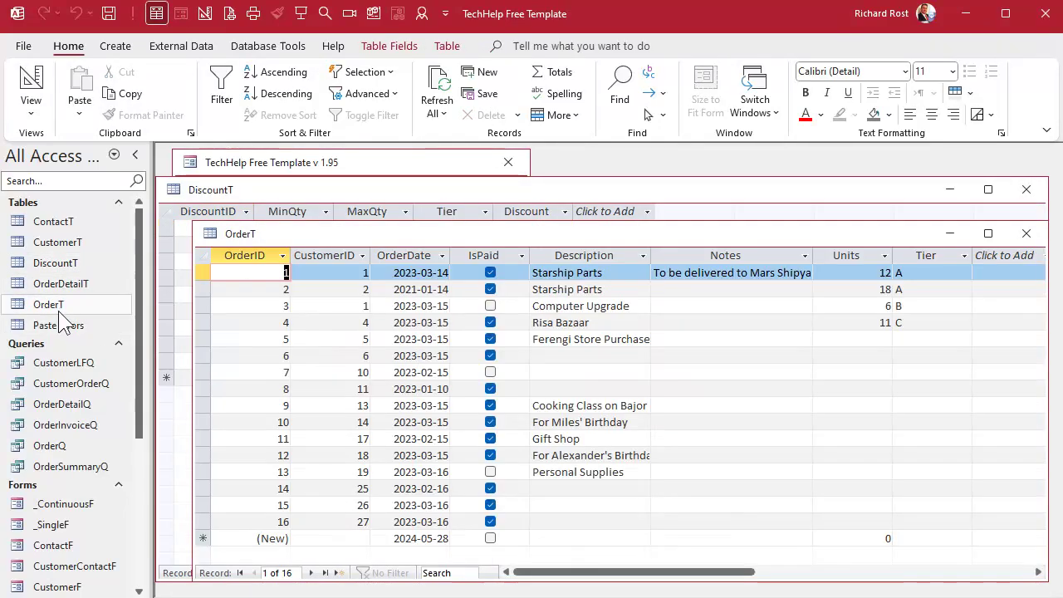
drag(676, 577, 781, 573)
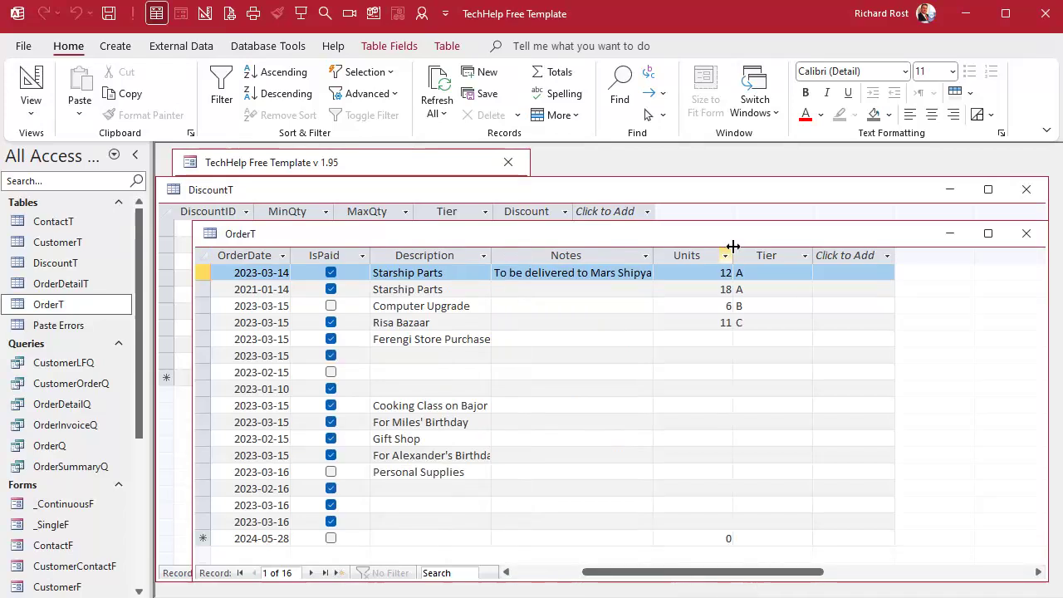
drag(736, 231, 748, 304)
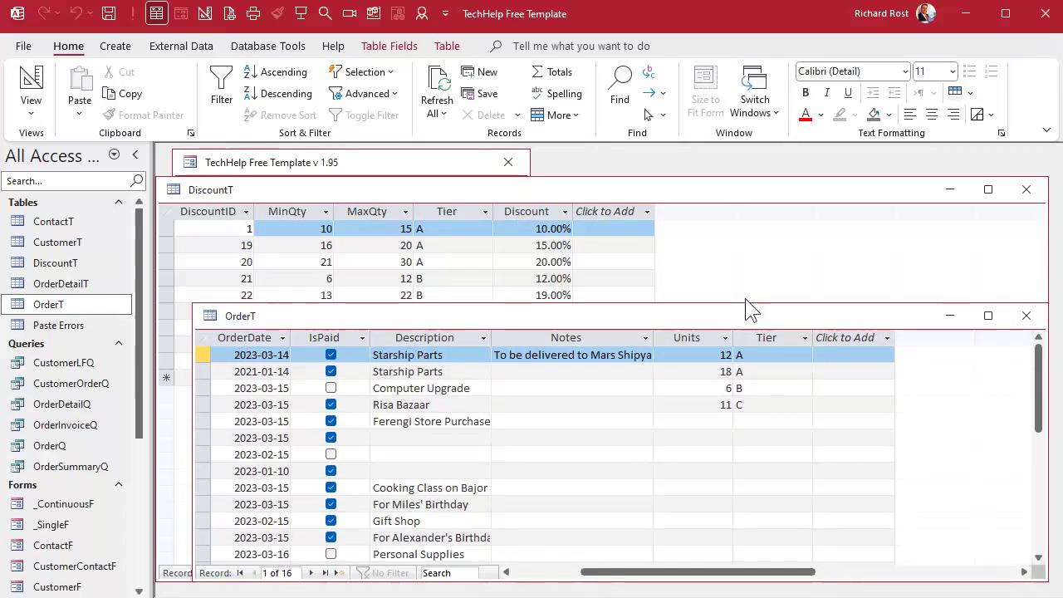
- Compare OrderT's Units and Tier columns with DiscountT's MinQty, MaxQty and Tier columns, shortening the DiscountT window to view both tables
click(684, 337)
drag(686, 355, 748, 355)
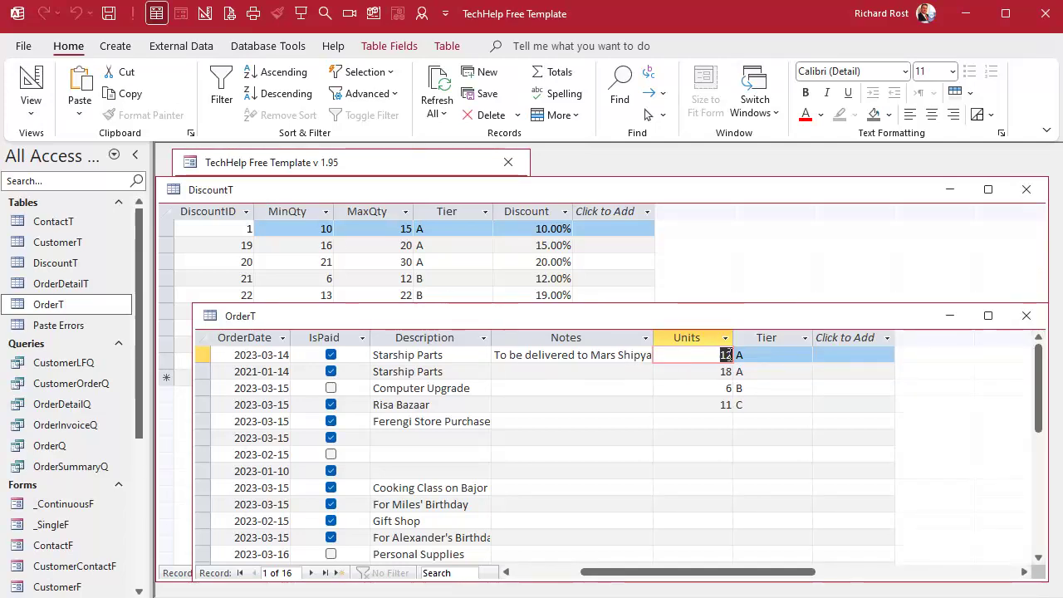
click(297, 212)
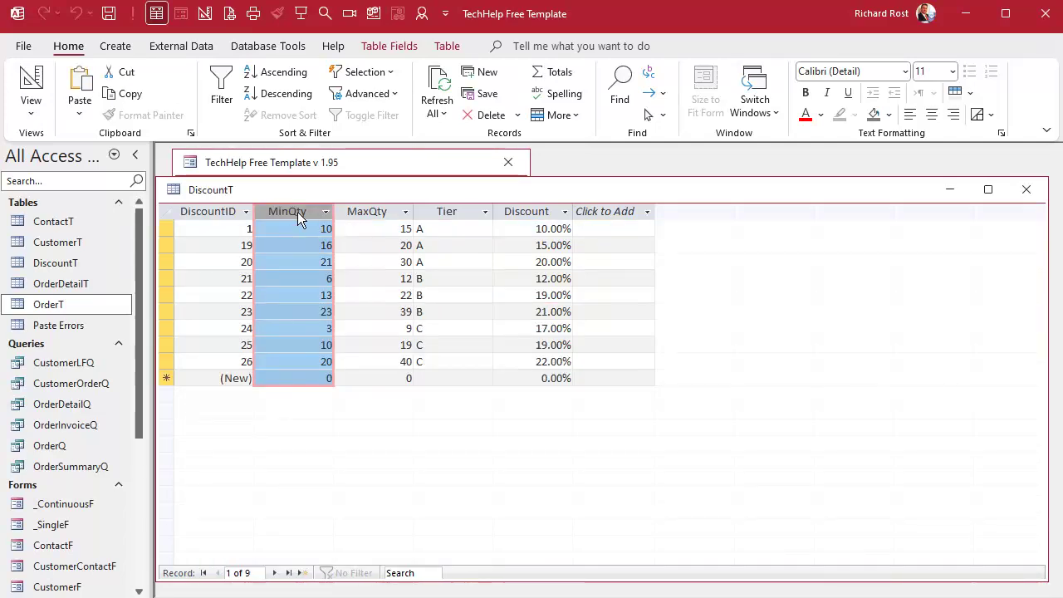
click(375, 211)
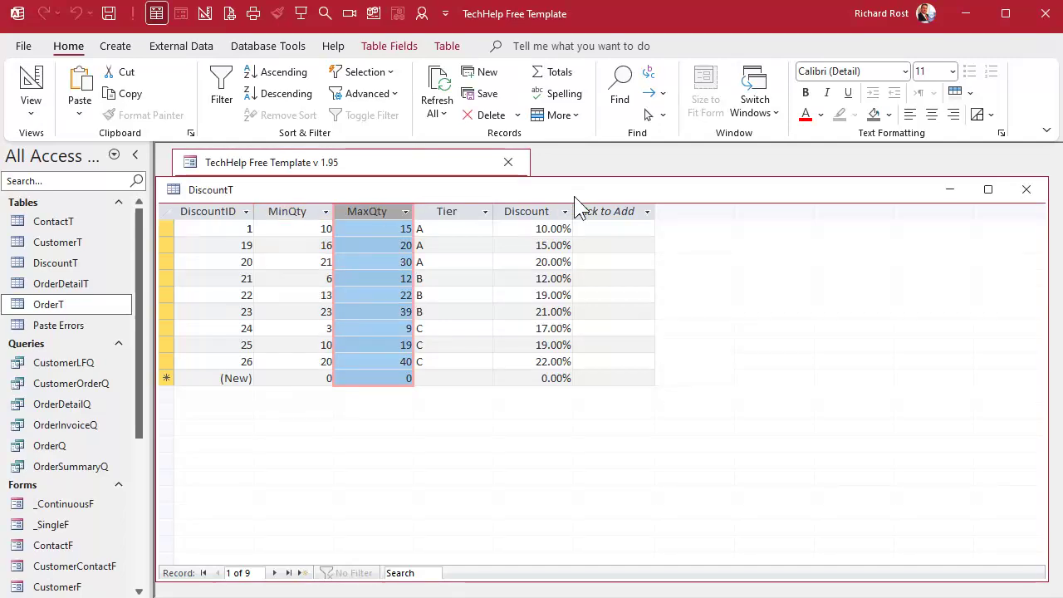
drag(667, 581, 676, 347)
click(747, 436)
click(758, 338)
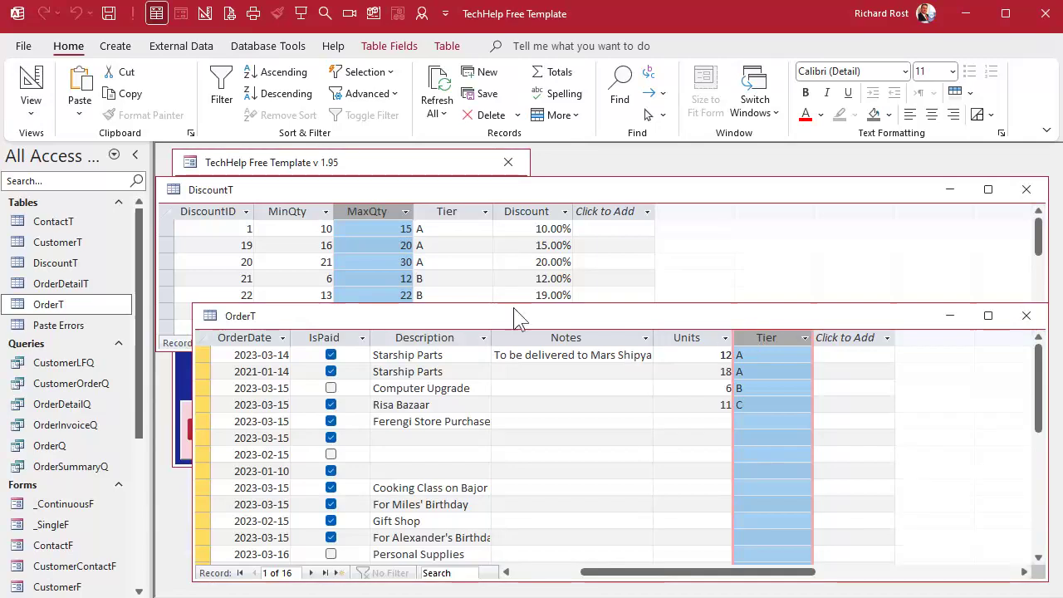
click(449, 211)
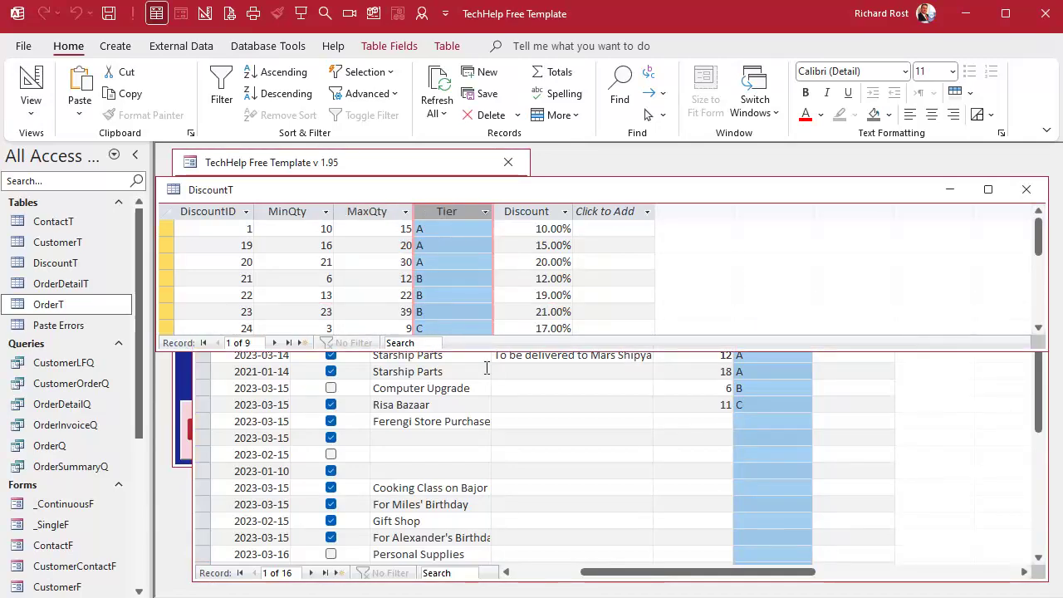